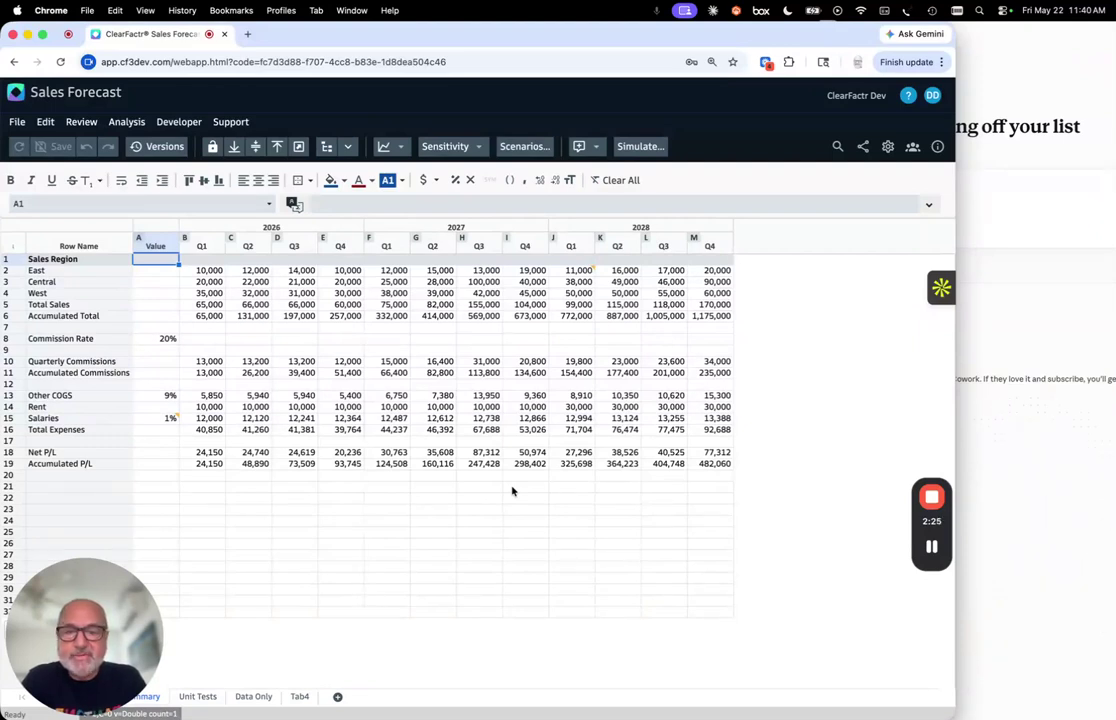
# Step: Highlight the root input cells and the dependent formula cells in the forecast, and turn both highlights off again
pyautogui.click(234, 148)
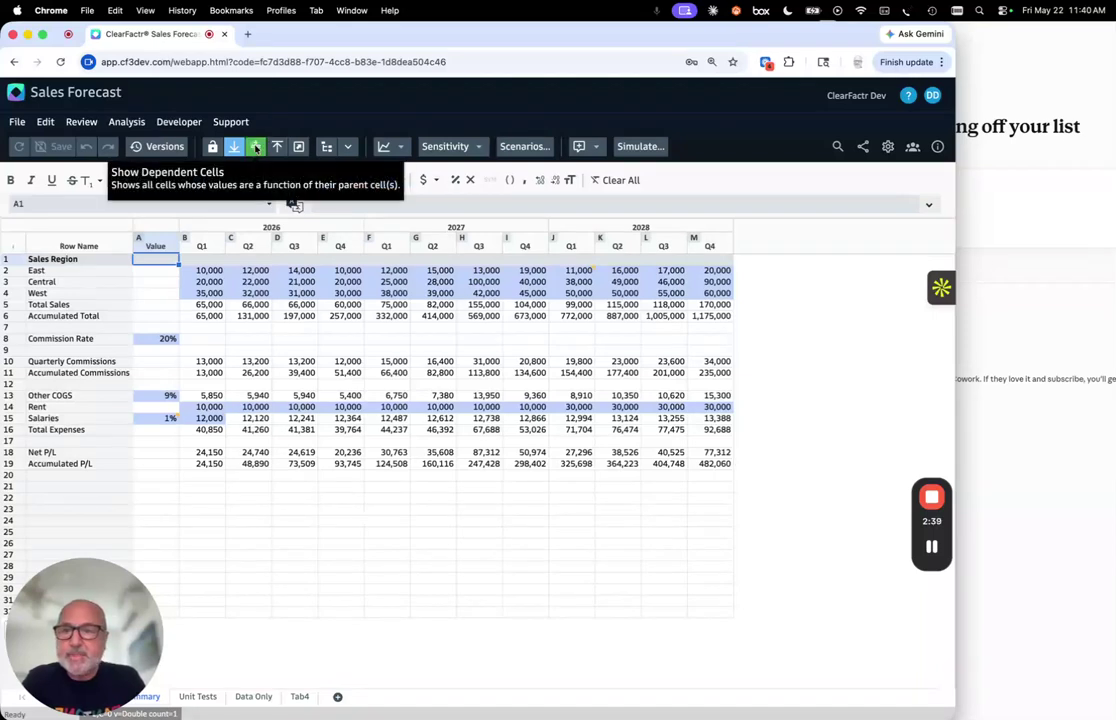
pyautogui.click(256, 147)
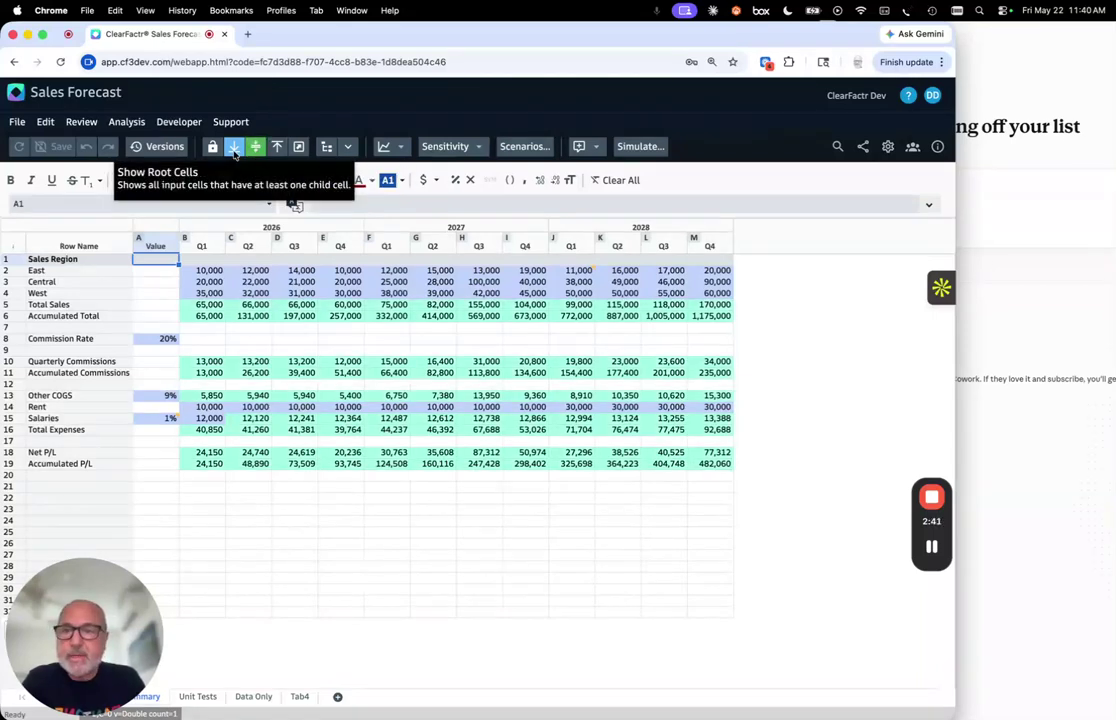
pyautogui.click(233, 147)
pyautogui.click(256, 147)
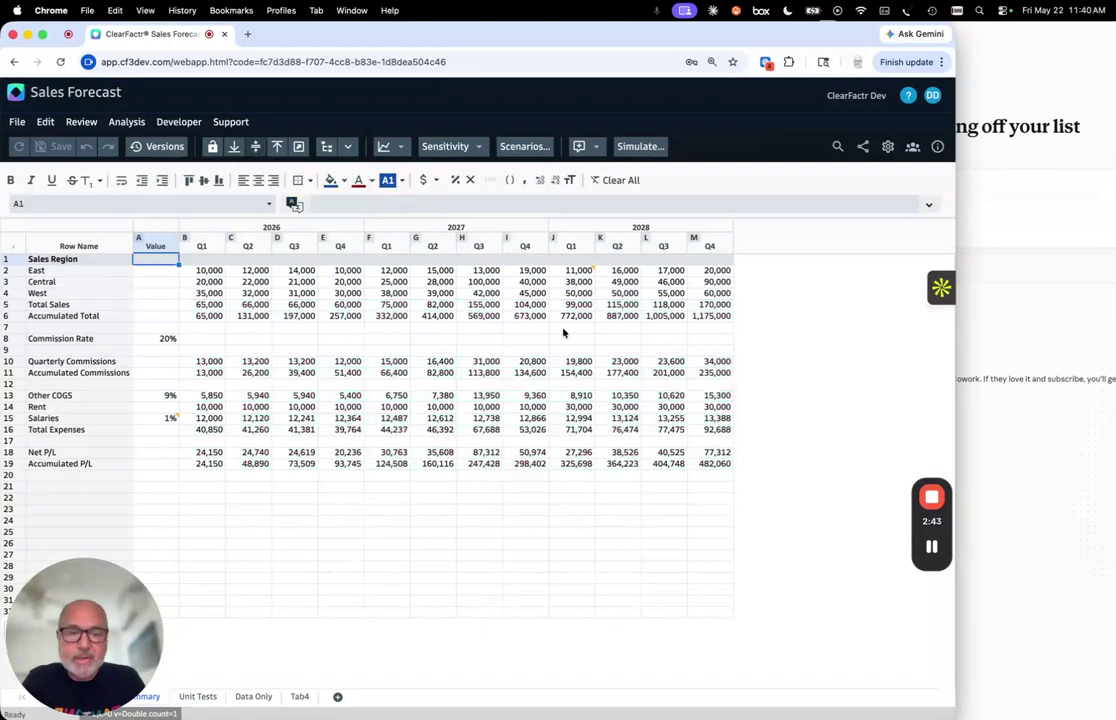
# Step: Show the cell ancestry of the Q4 2028 Accumulated P/L and step its depth down and back up to 6 levels
pyautogui.click(714, 464)
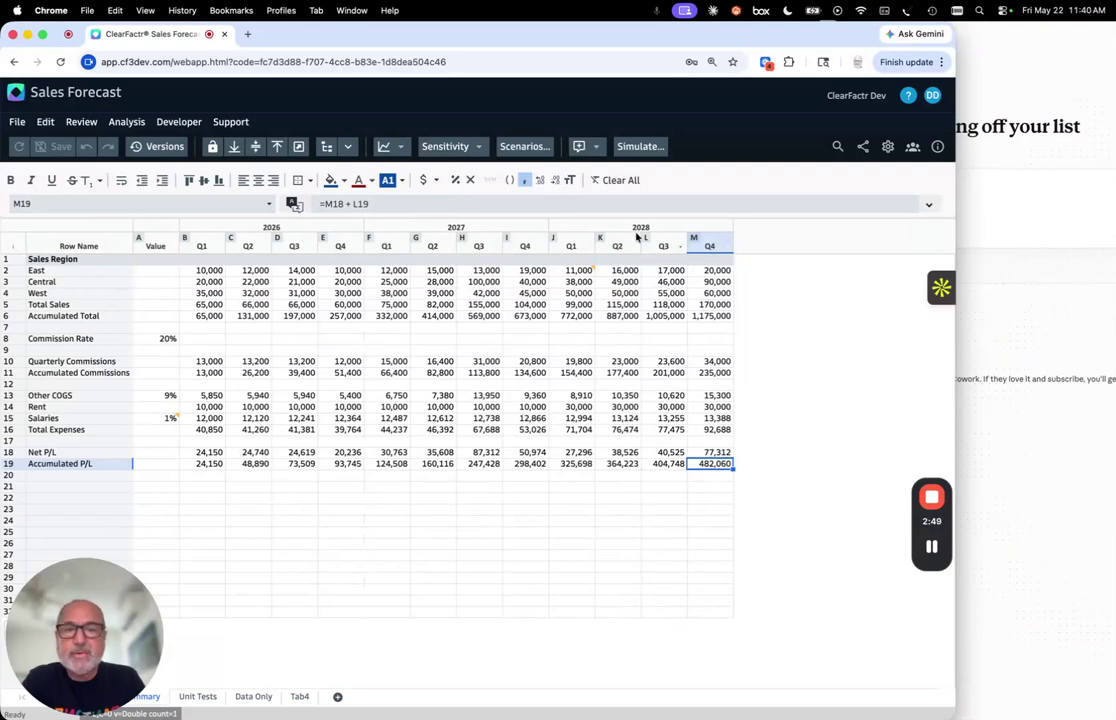
pyautogui.click(326, 146)
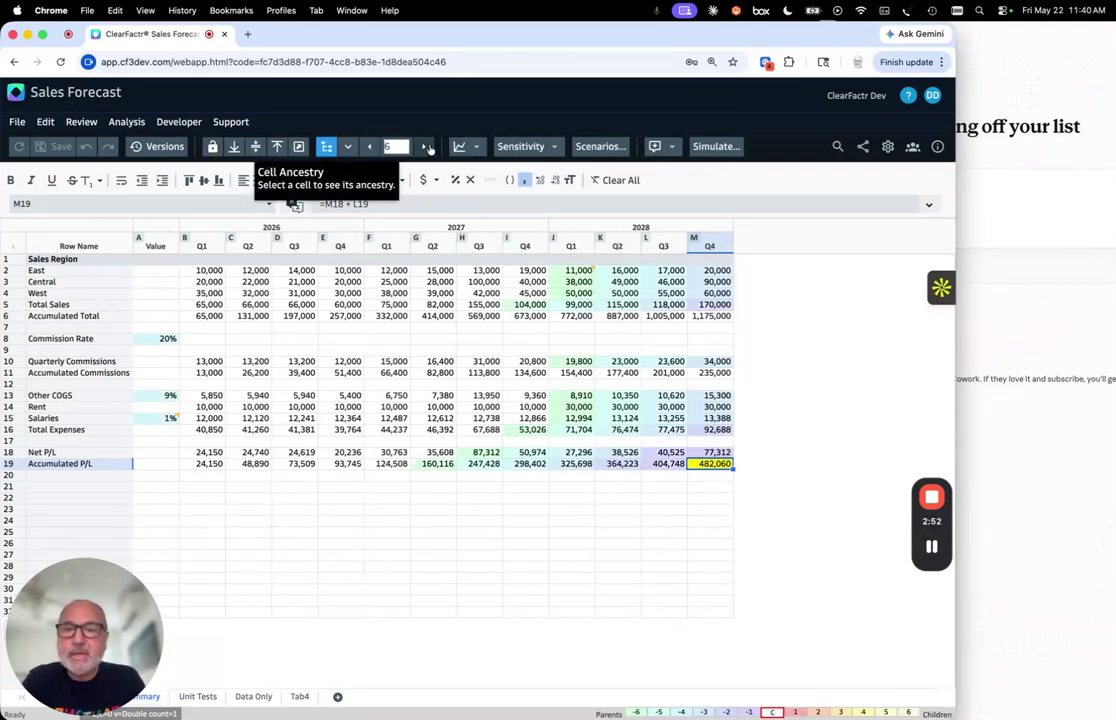
pyautogui.click(370, 146)
pyautogui.click(370, 146)
pyautogui.click(424, 147)
pyautogui.click(424, 147)
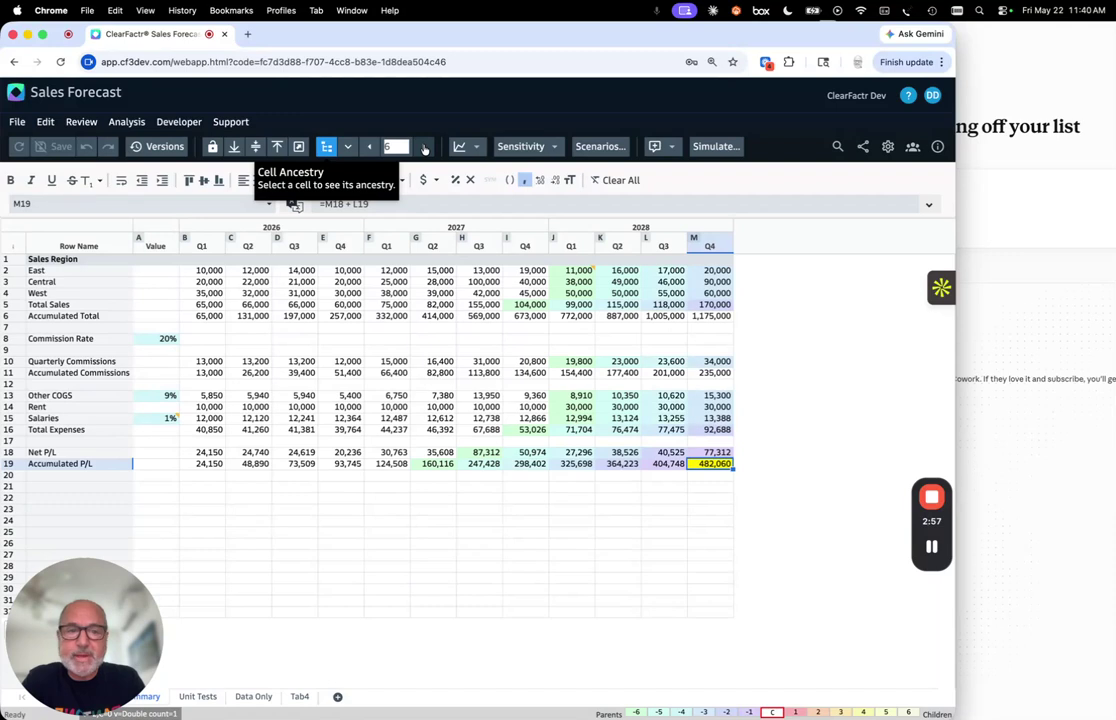
# Step: Switch to Claude, move its window fully into view, and ask it to connect to the ClearFactr account and find the Sales Forecast model
pyautogui.click(1016, 418)
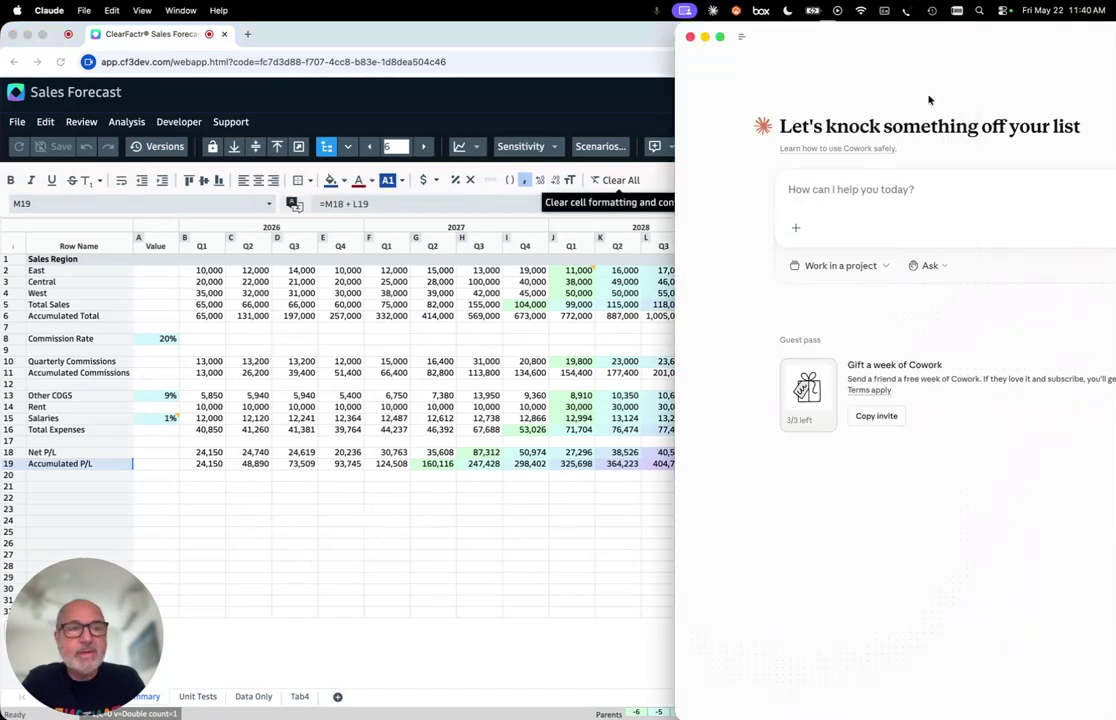
pyautogui.doubleClick(810, 30)
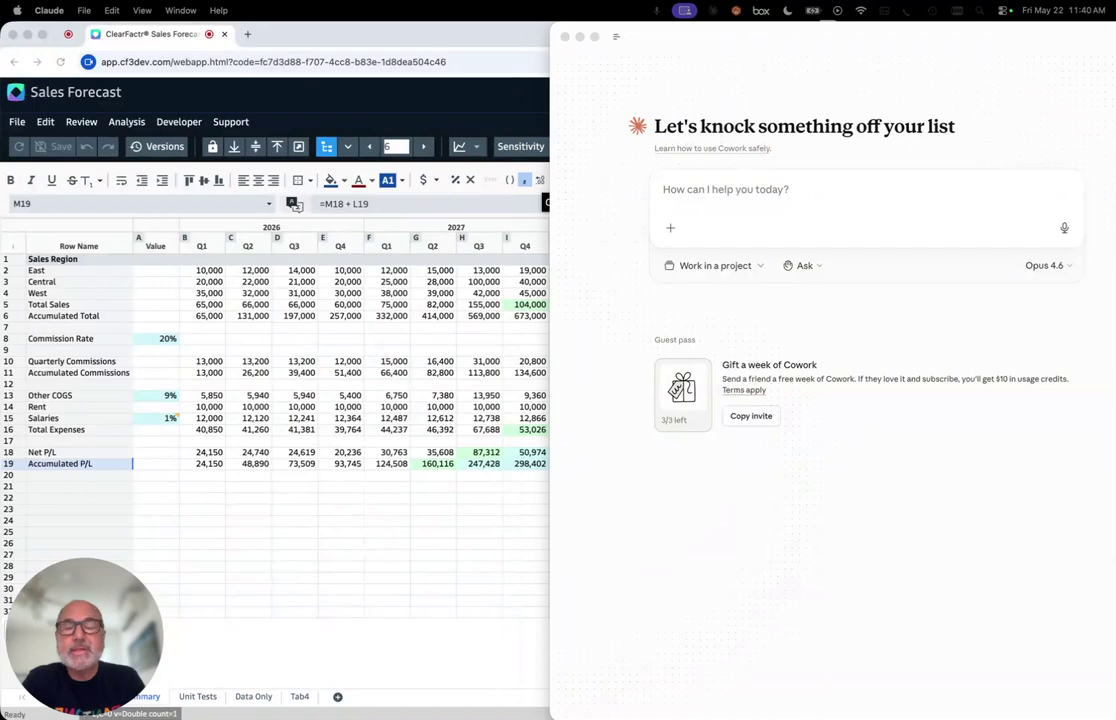
pyautogui.click(697, 191)
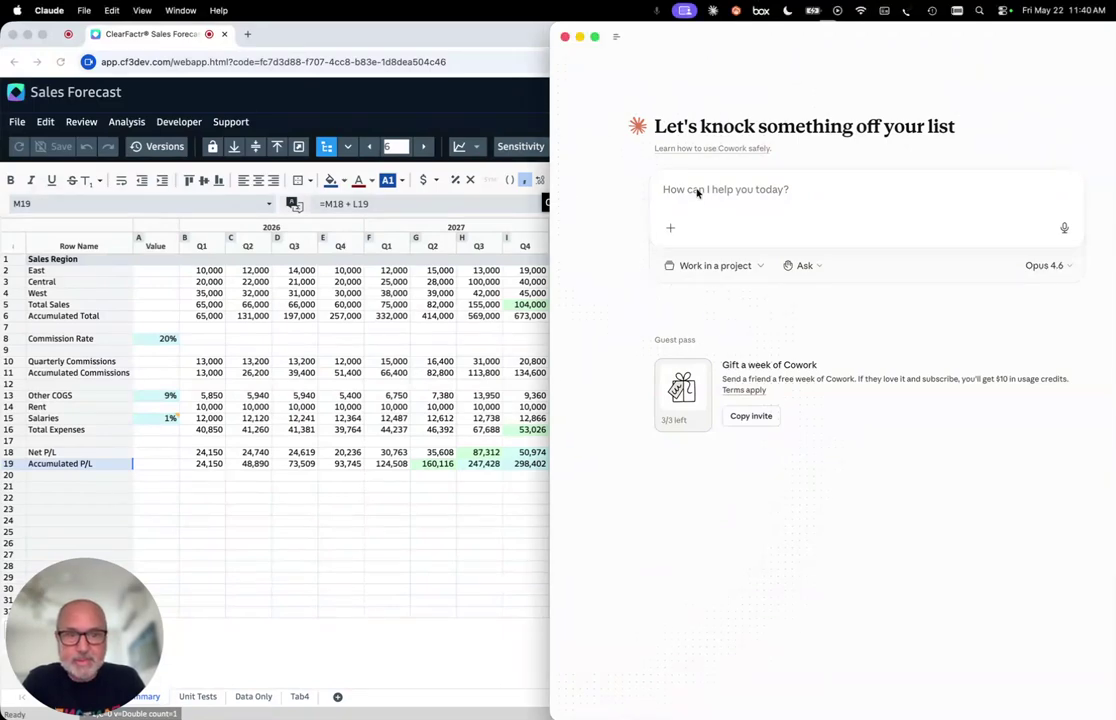
pyautogui.write('Connect to my ClearFactr account and find my Sales Forecast model.')
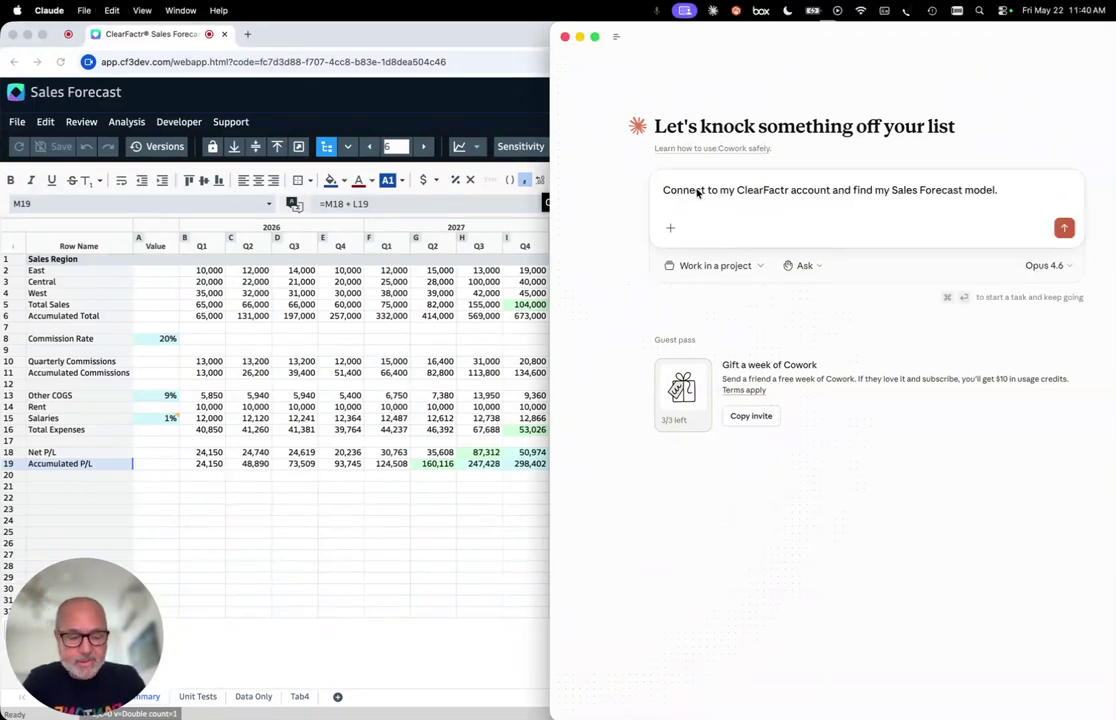
pyautogui.press('Return')
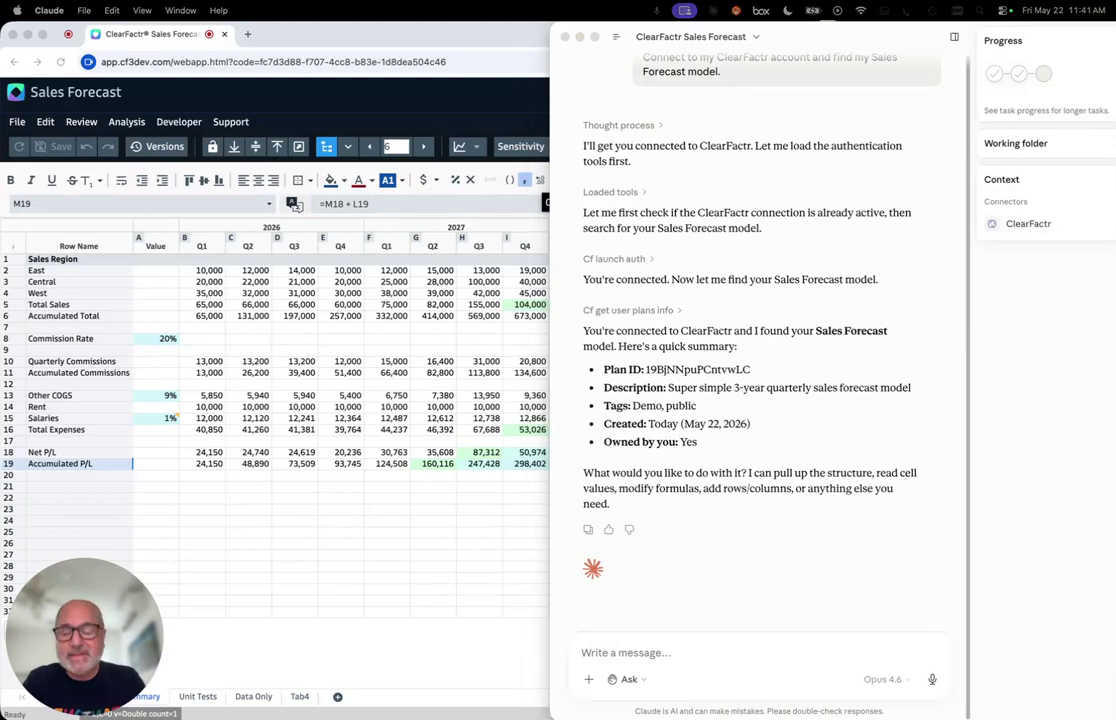
# Step: Ask Claude for the Q4 2026 sales forecast by region and the Q4 2028 Accumulated P/L, rounding off any pennies
pyautogui.click(641, 653)
pyautogui.write('Tell me the sales forecast numbers by region for Q4 of 2026, and the Accumulated P/L in Q4 of 2028. Round off any pennies.')
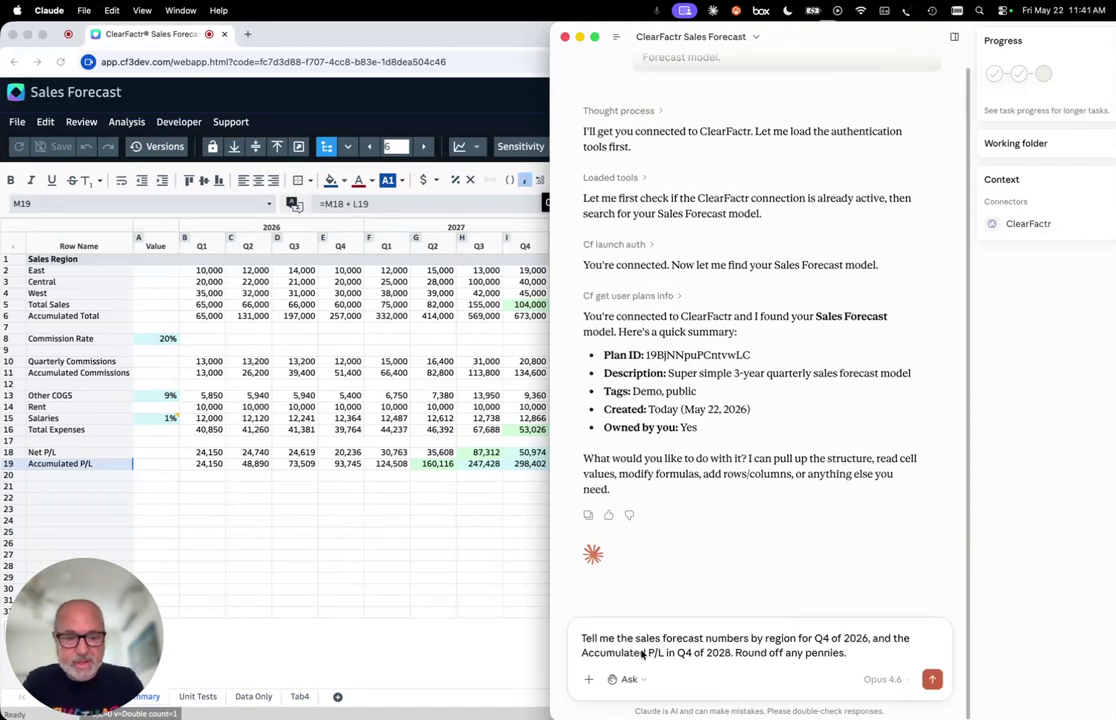
pyautogui.press('Return')
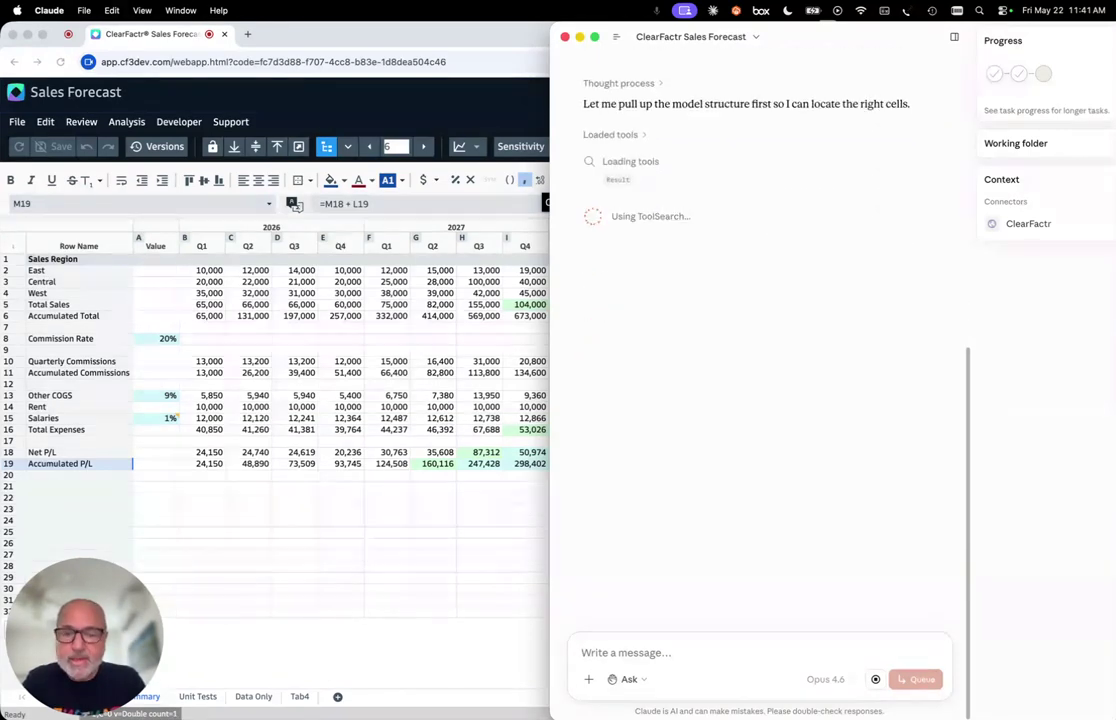
# Step: Compare Claude's answer with the Q4 2026 regional sales and Q4 2028 Accumulated P/L in the ClearFactr sheet, turning off the cell ancestry
pyautogui.click(490, 419)
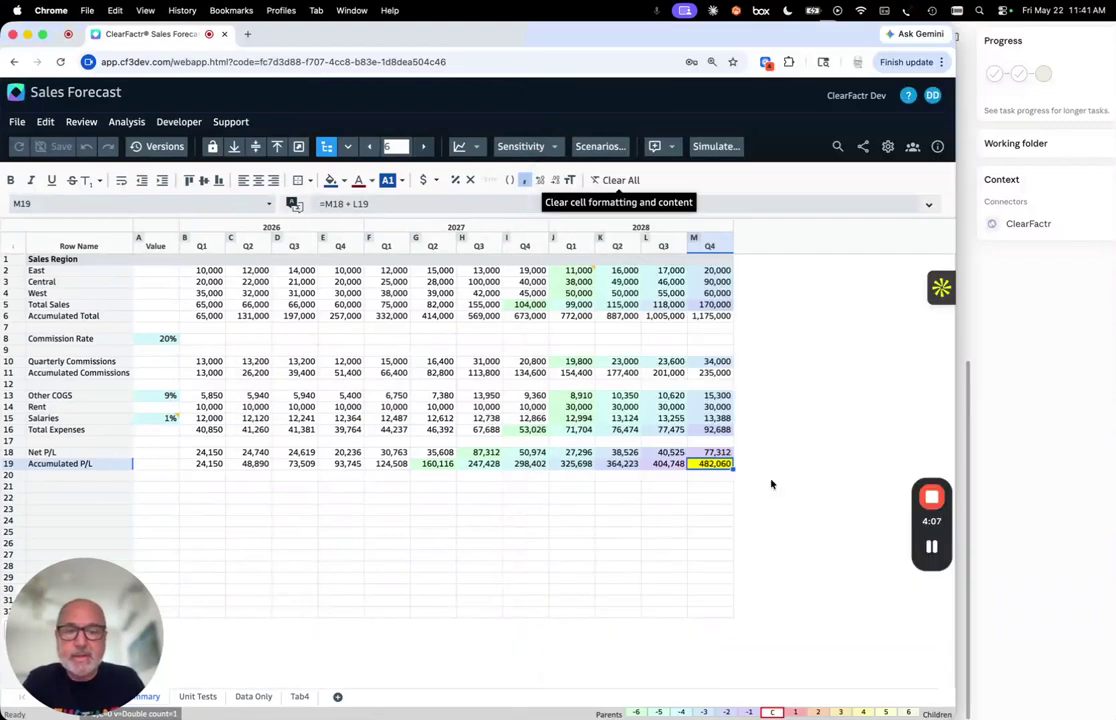
pyautogui.click(1041, 421)
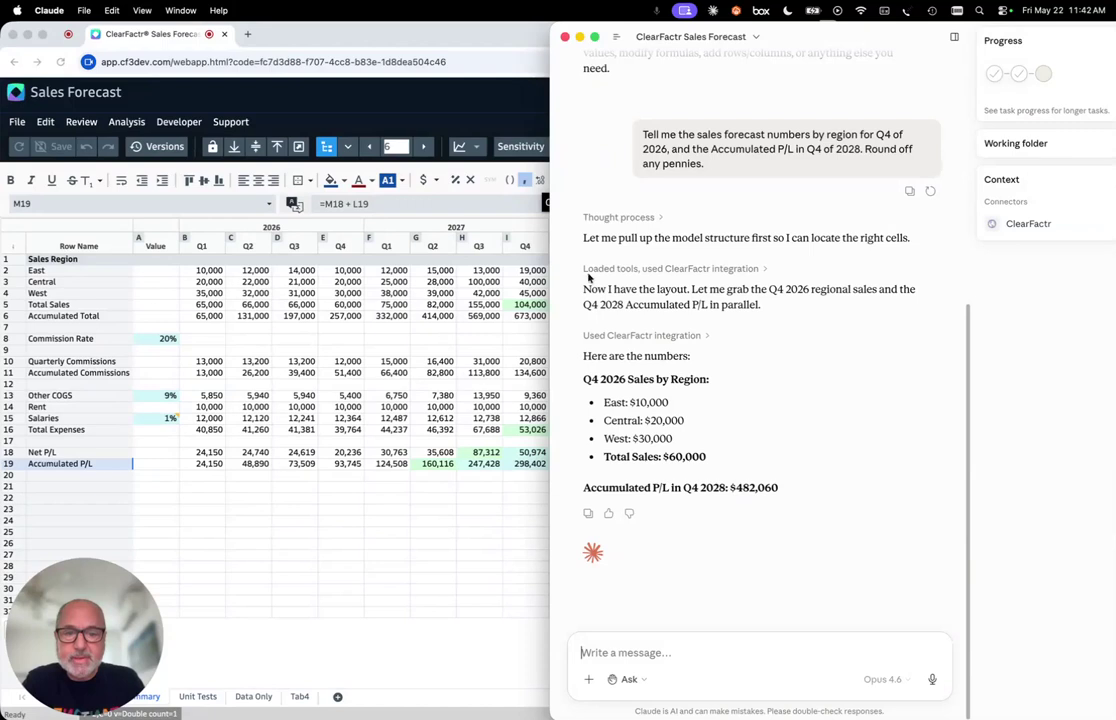
pyautogui.click(345, 290)
pyautogui.moveTo(338, 275)
pyautogui.mouseDown()
pyautogui.moveTo(340, 304)
pyautogui.moveTo(345, 293)
pyautogui.mouseUp()
pyautogui.click(325, 148)
pyautogui.click(345, 272)
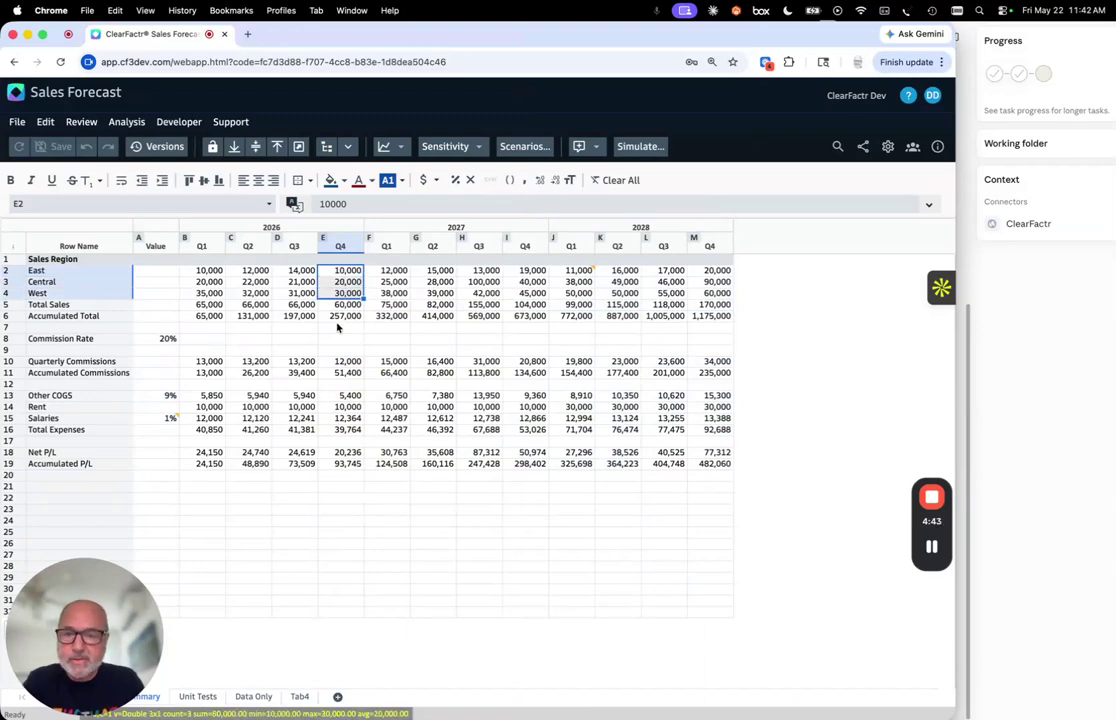
pyautogui.click(1055, 503)
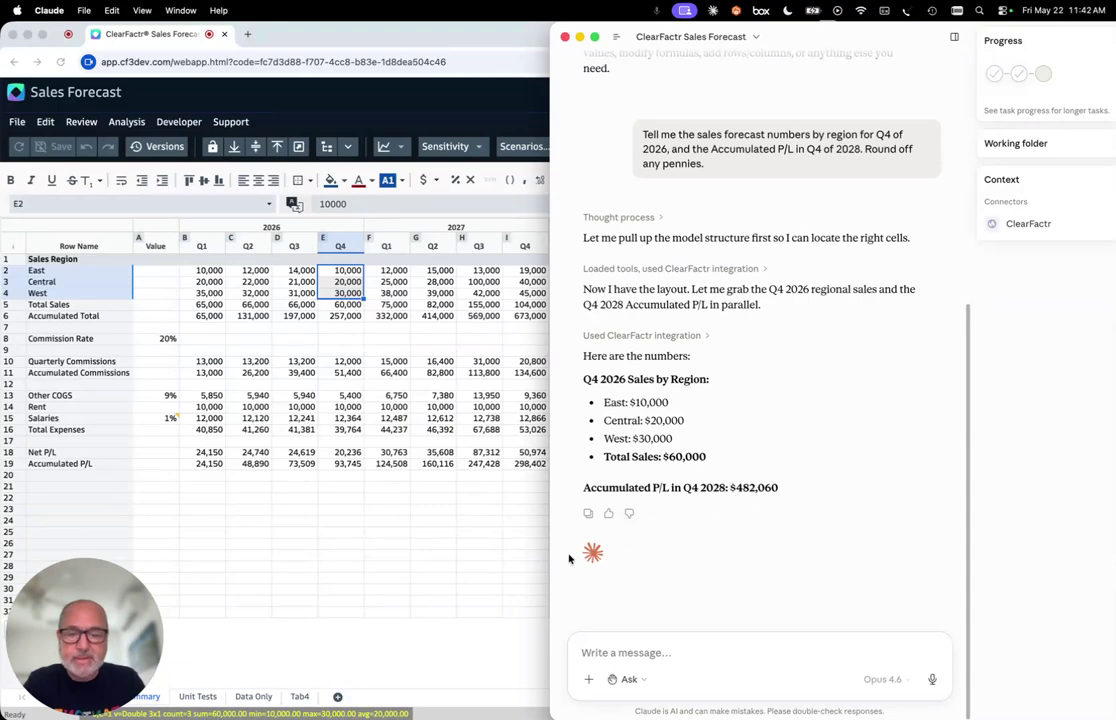
pyautogui.click(452, 551)
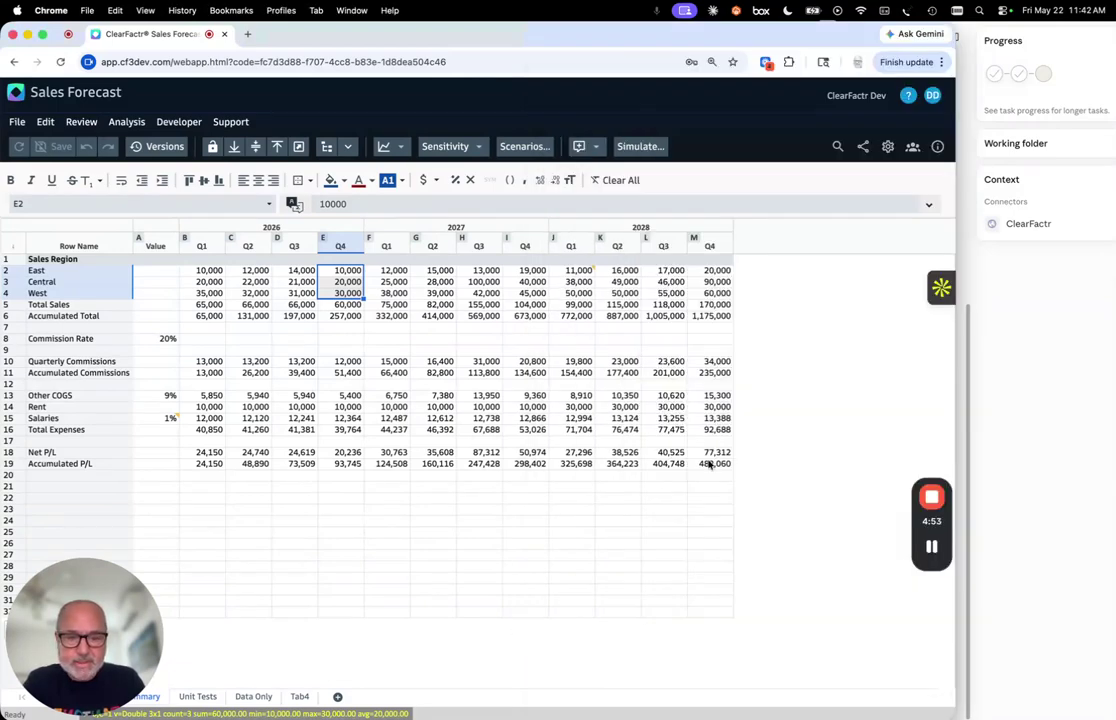
pyautogui.click(712, 463)
pyautogui.click(1012, 437)
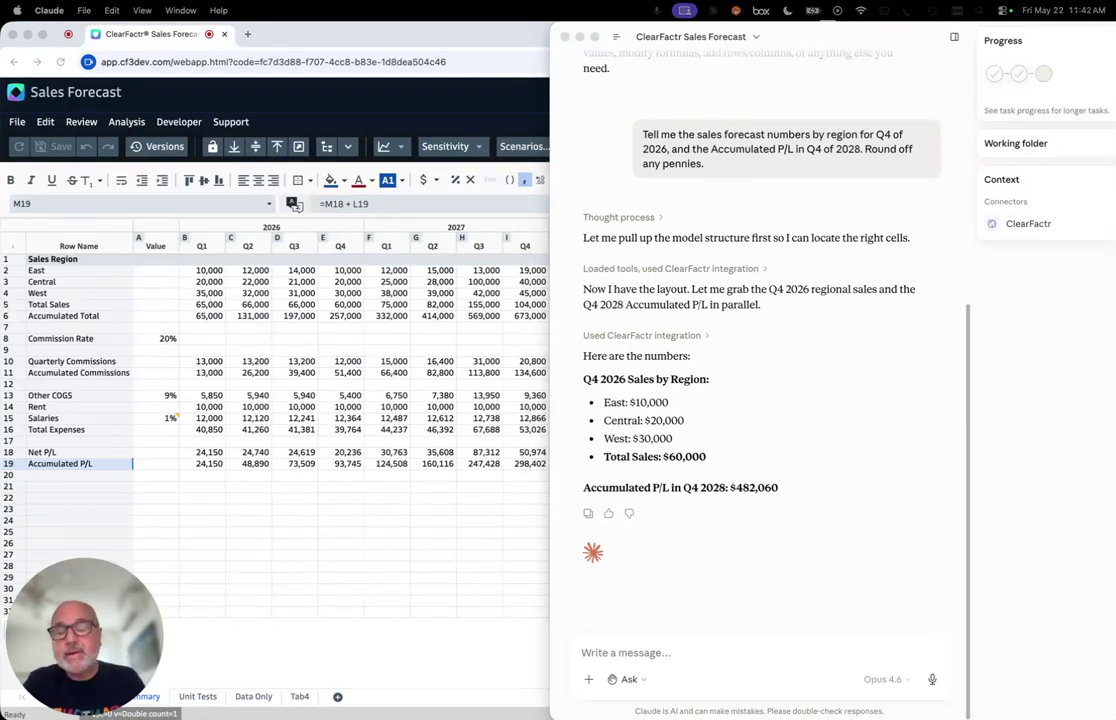
# Step: Ask Claude to run a scenario raising those sales forecasts by 10% and show the Accumulated P/L effect, allowing ClearFactr access for this task
pyautogui.click(608, 652)
pyautogui.write('Run a scenario where those sales forecasts are increased by 10% and showme the effect to that Accumulated P/L value.')
pyautogui.press('Return')
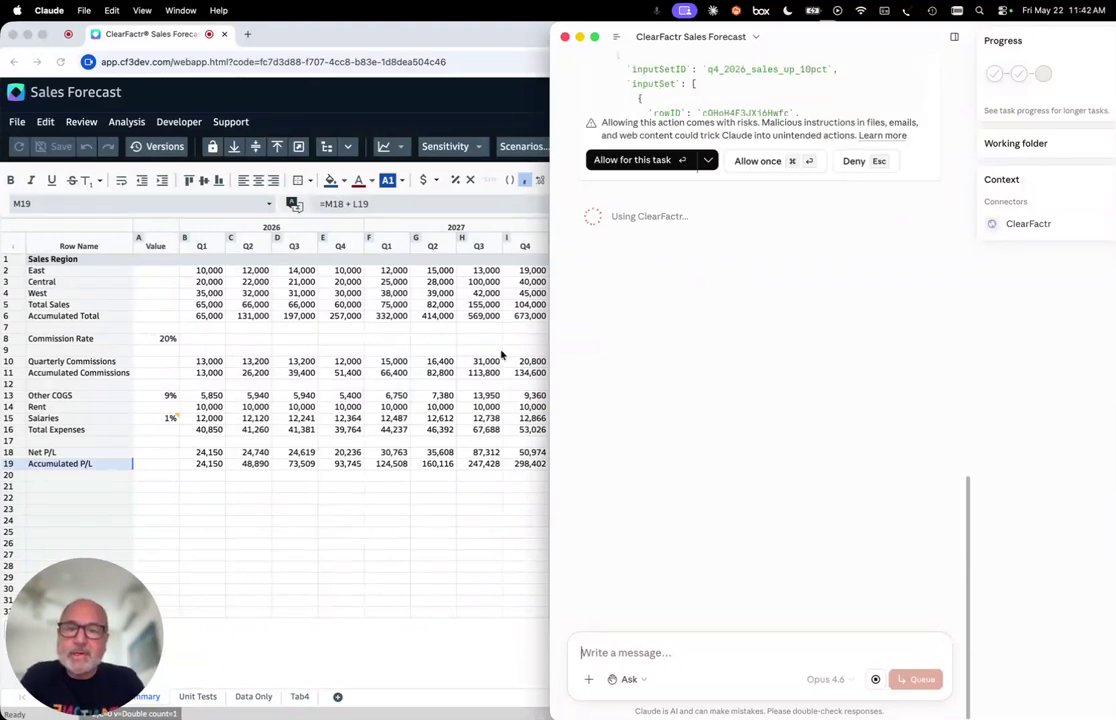
pyautogui.click(638, 160)
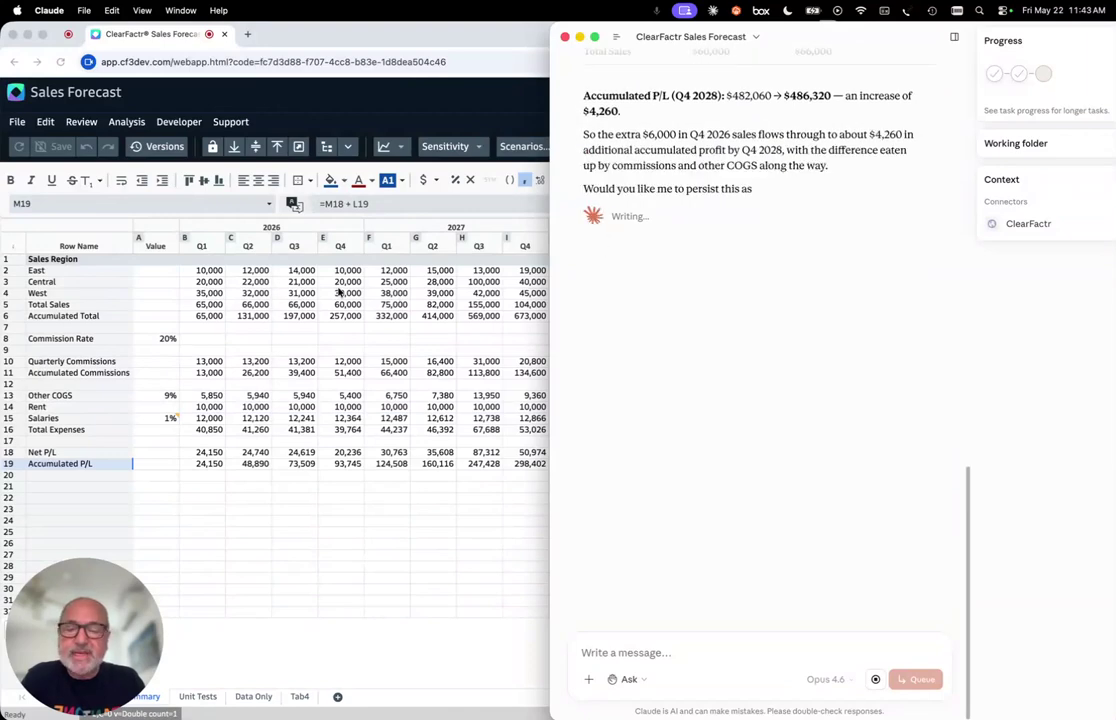
# Step: Select the Q4 2026 East, Central and West sales in the ClearFactr sheet and compare them with Claude's scenario table
pyautogui.press('super+Tab')
pyautogui.moveTo(344, 270); pyautogui.dragTo(338, 293)
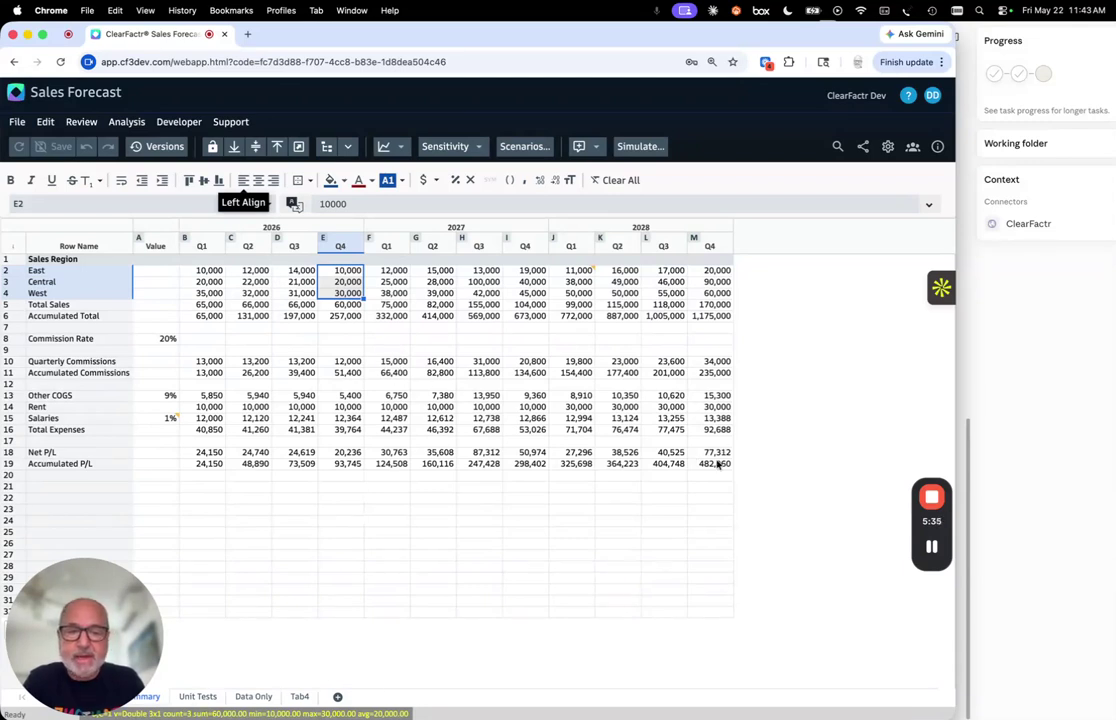
pyautogui.click(1009, 468)
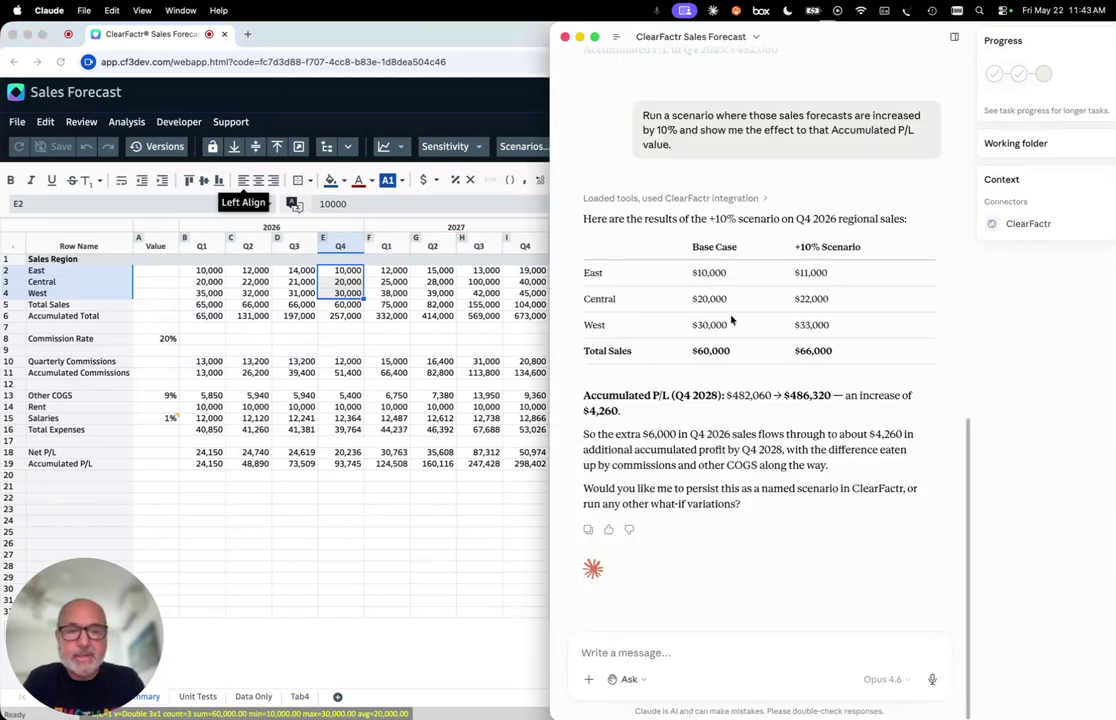
# Step: In the ClearFactr sheet, set the Q4 2026 sales to 11000 for East, 22000 for Central and 33000 for West
pyautogui.click(355, 279)
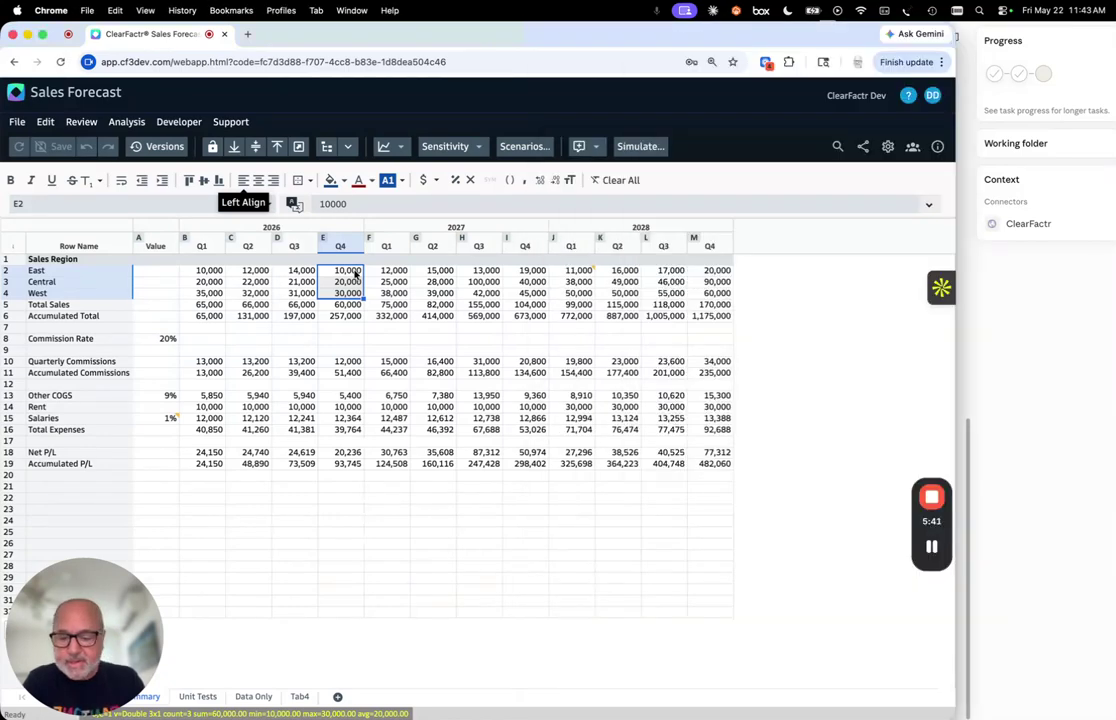
pyautogui.write('111')
pyautogui.write('00')
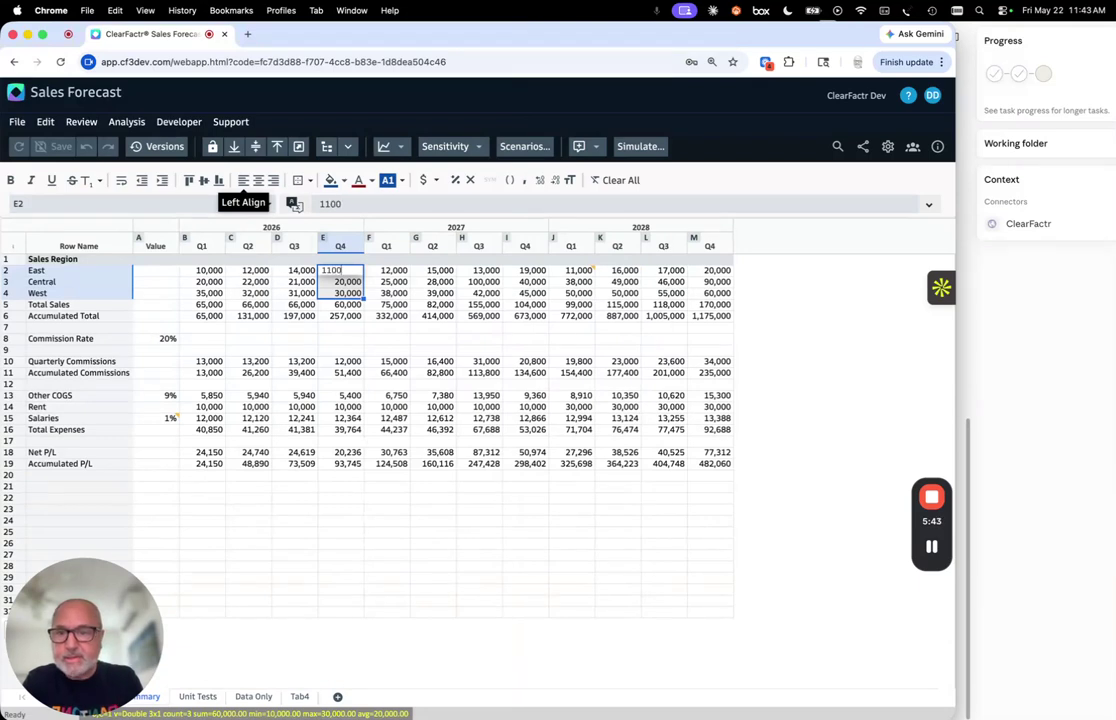
pyautogui.press('Return')
pyautogui.write('22000')
pyautogui.press('Return')
pyautogui.write('33,000')
pyautogui.press('Return')
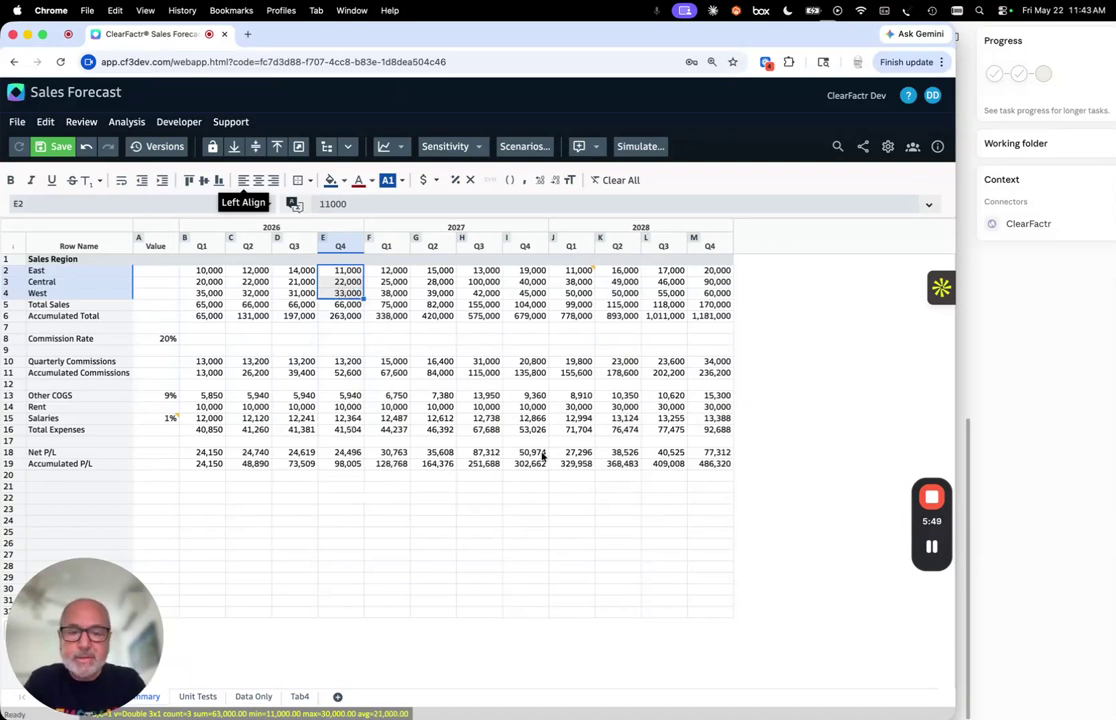
# Step: Check the Q4 2028 Accumulated P/L cell against the scenario value in Claude's reply
pyautogui.click(712, 466)
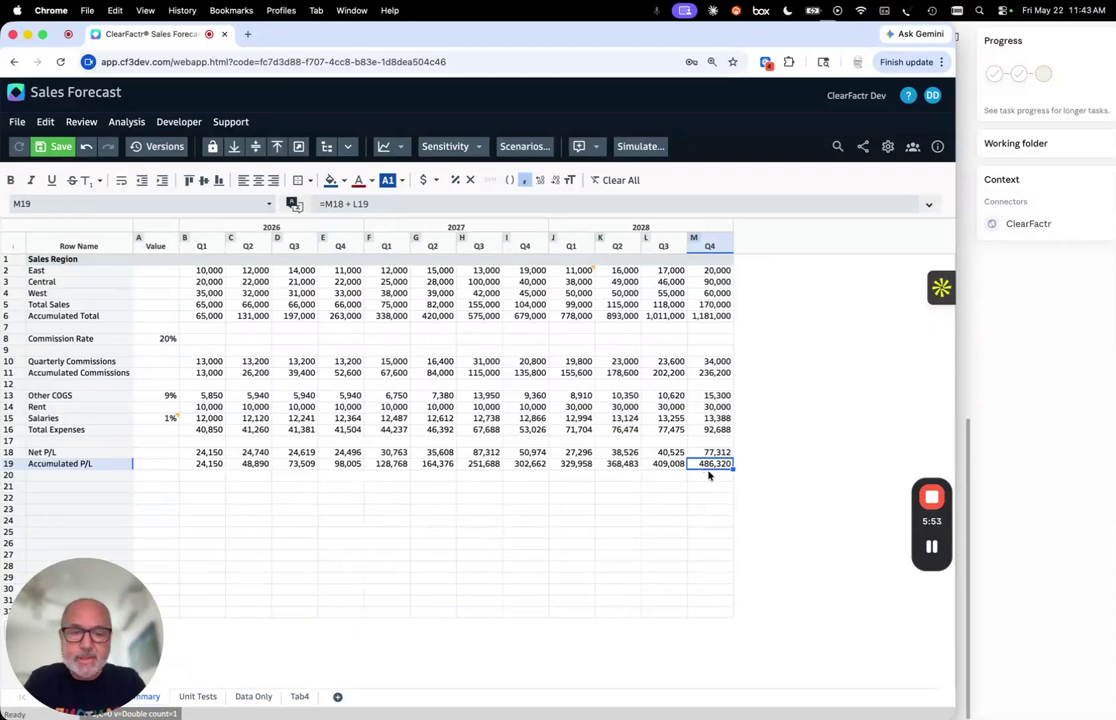
pyautogui.press('super+Tab')
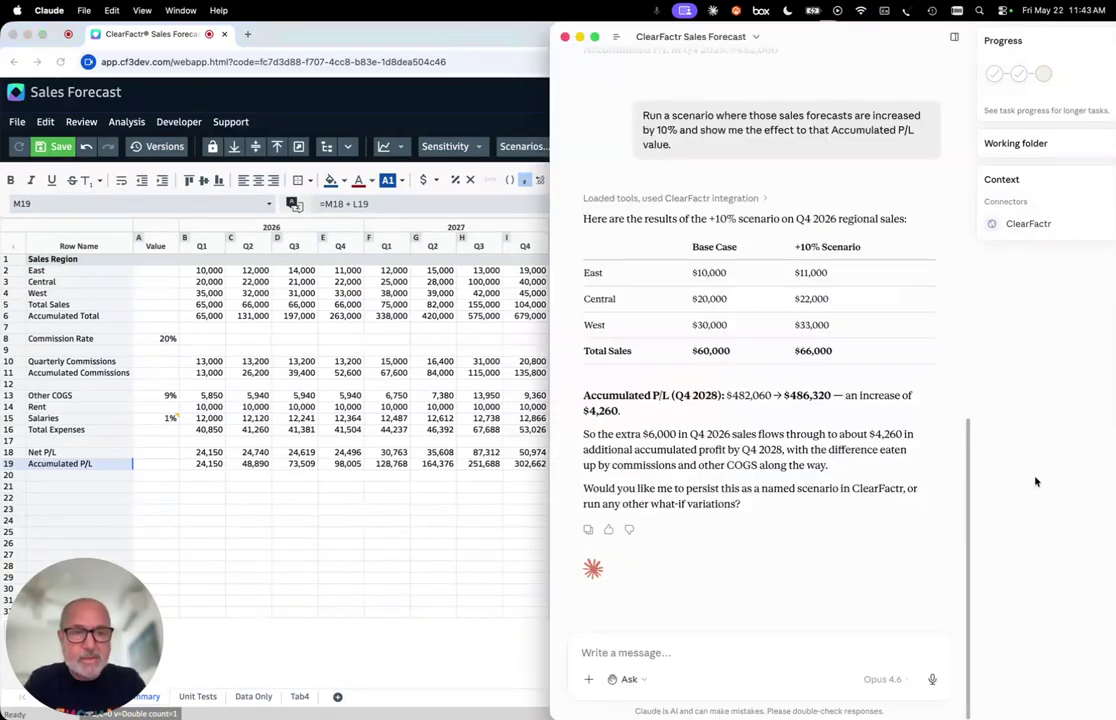
pyautogui.moveTo(786, 397); pyautogui.dragTo(833, 397)
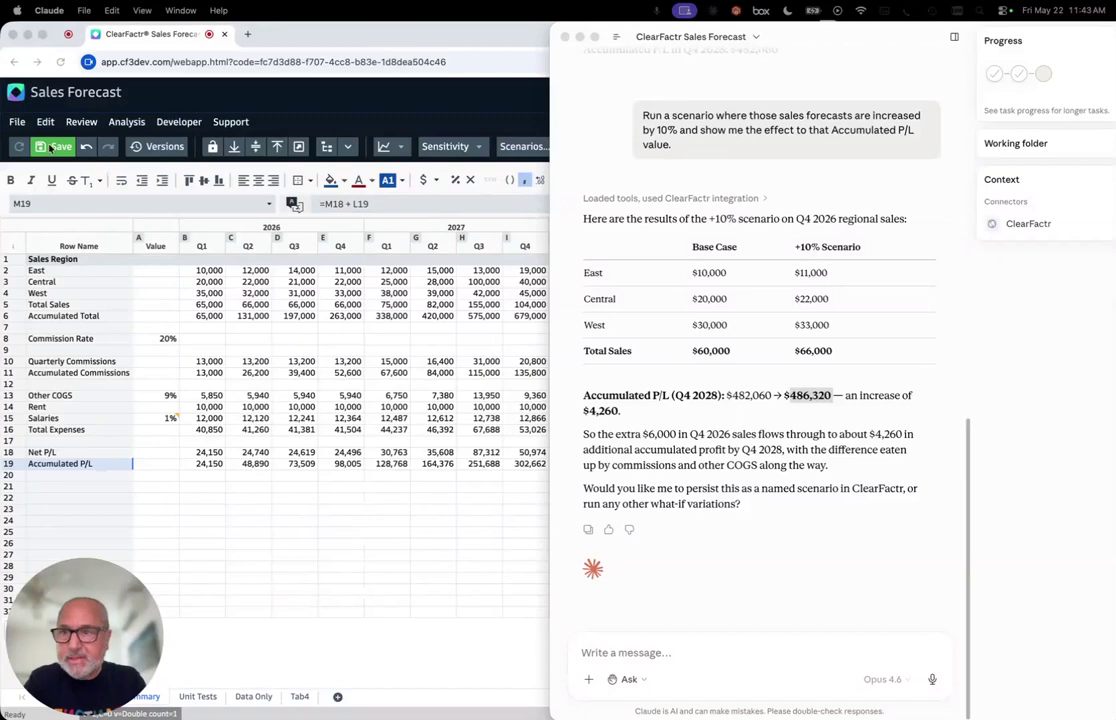
# Step: Undo the three Q4 2026 regional sales edits in the ClearFactr sheet
pyautogui.click(86, 149)
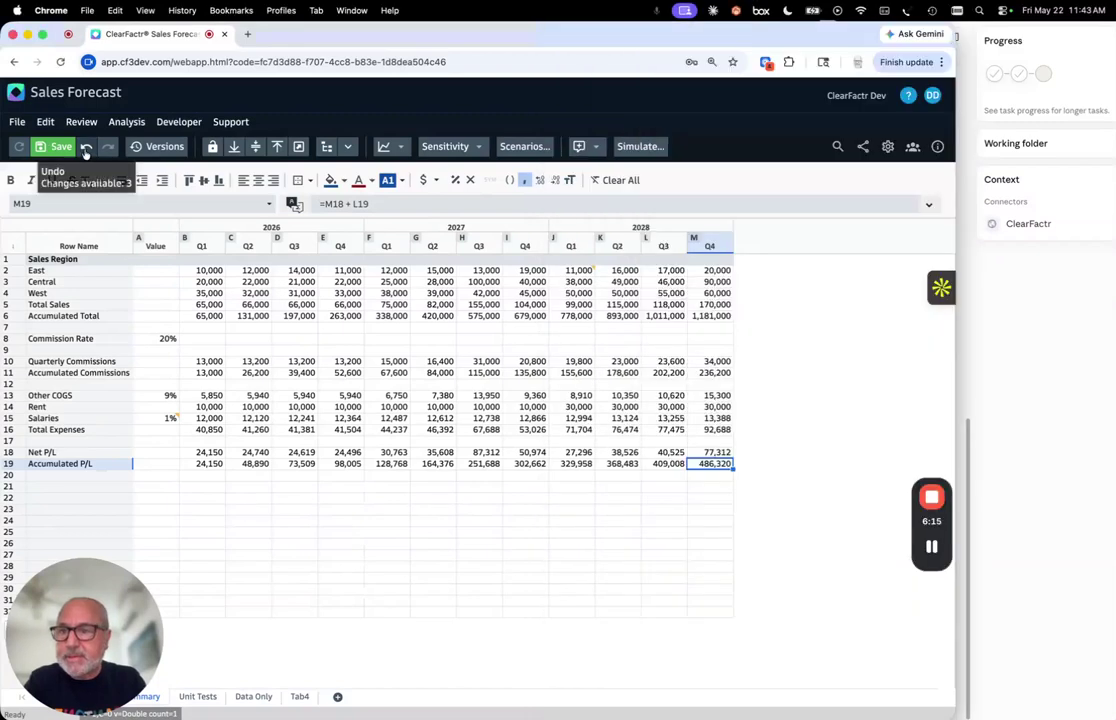
pyautogui.click(86, 150)
pyautogui.click(86, 149)
pyautogui.click(86, 149)
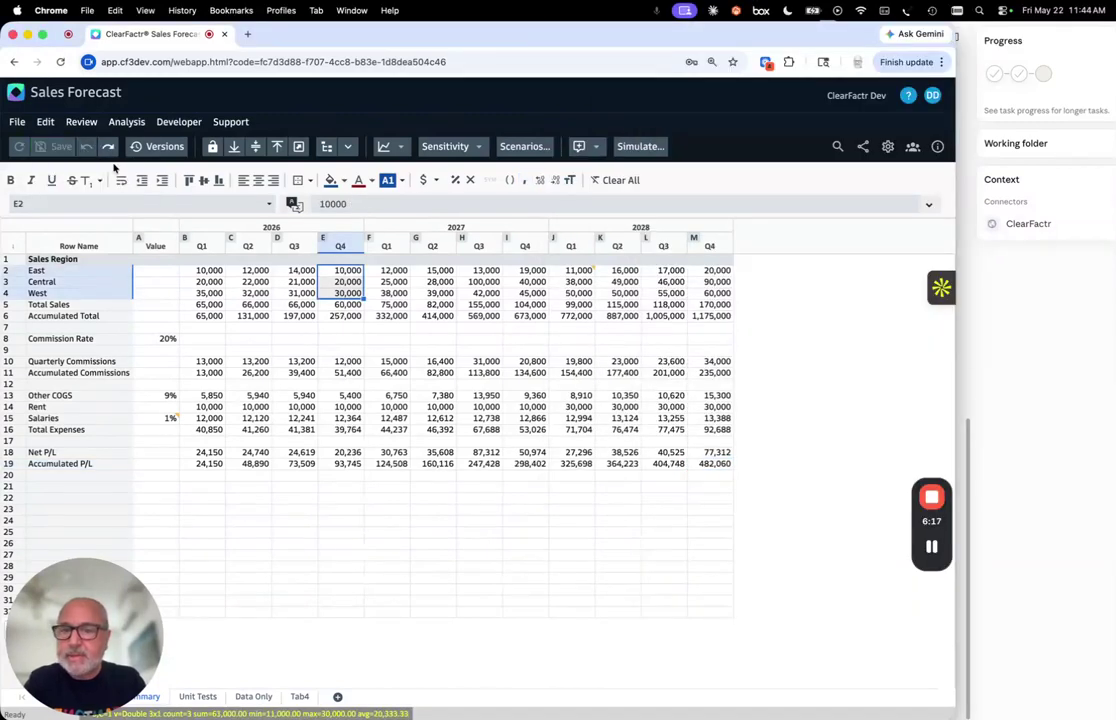
# Step: Ask Claude to save the scenario to ClearFactr with "MCP Demo" in its name and the commission rate also raised by 10%
pyautogui.click(996, 397)
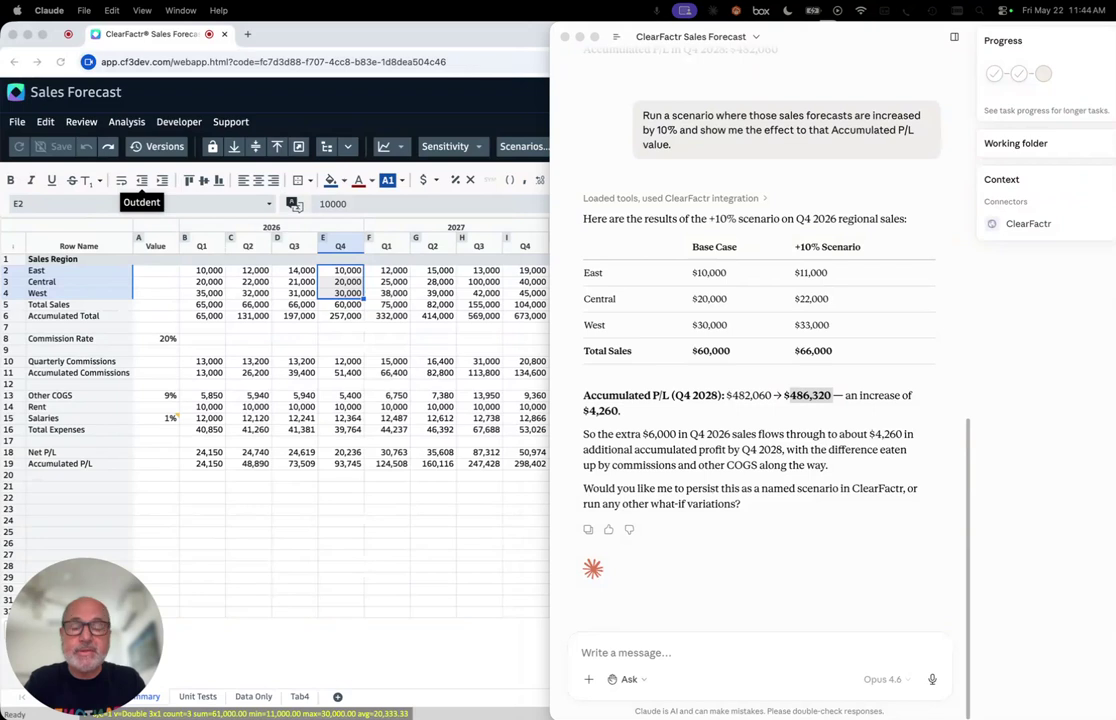
pyautogui.click(636, 656)
pyautogui.write('Now save that scenario to ClearFactr with the words MCP Demo in the name. But within that saved scenario, also raise the commission rate by 10%.')
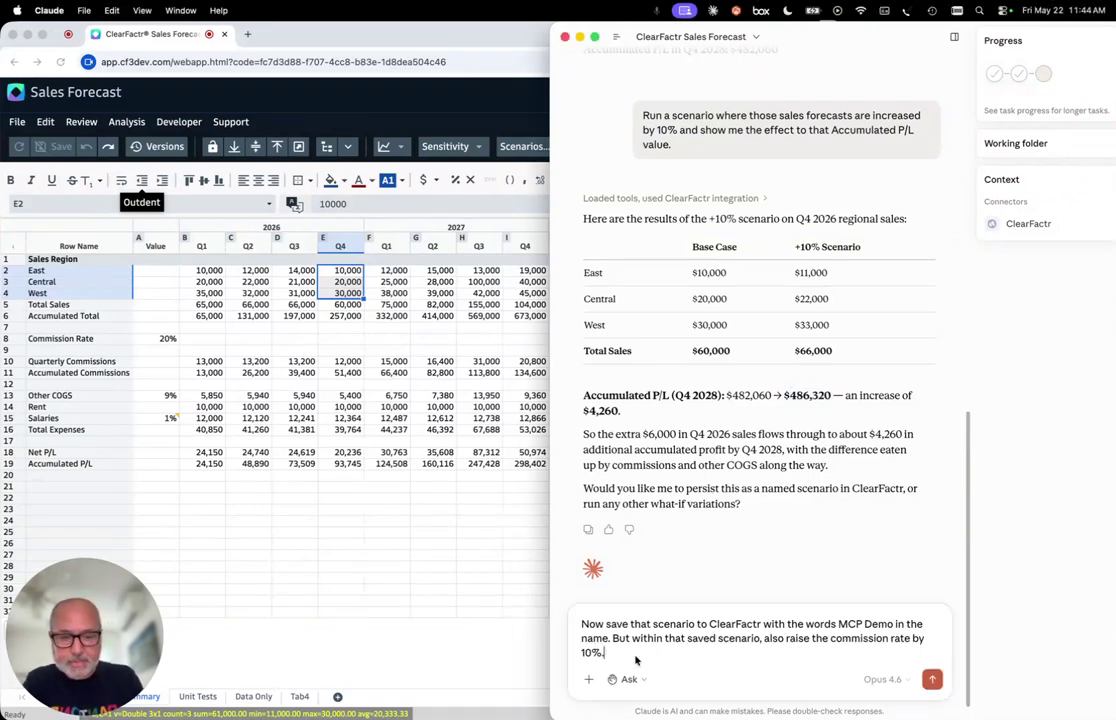
pyautogui.press('Return')
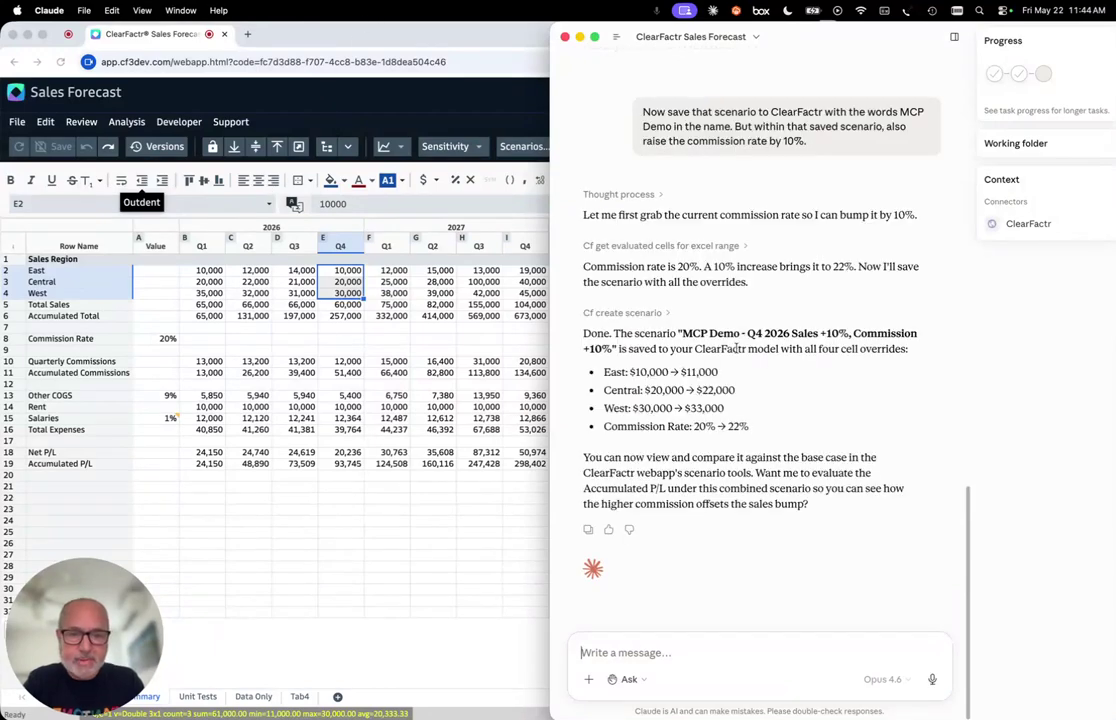
# Step: Switch to ClearFactr and compare the saved scenario "MCP Demo - Q4 2026 Sales +10%, Commission +10%" with the Latest Version
pyautogui.click(440, 125)
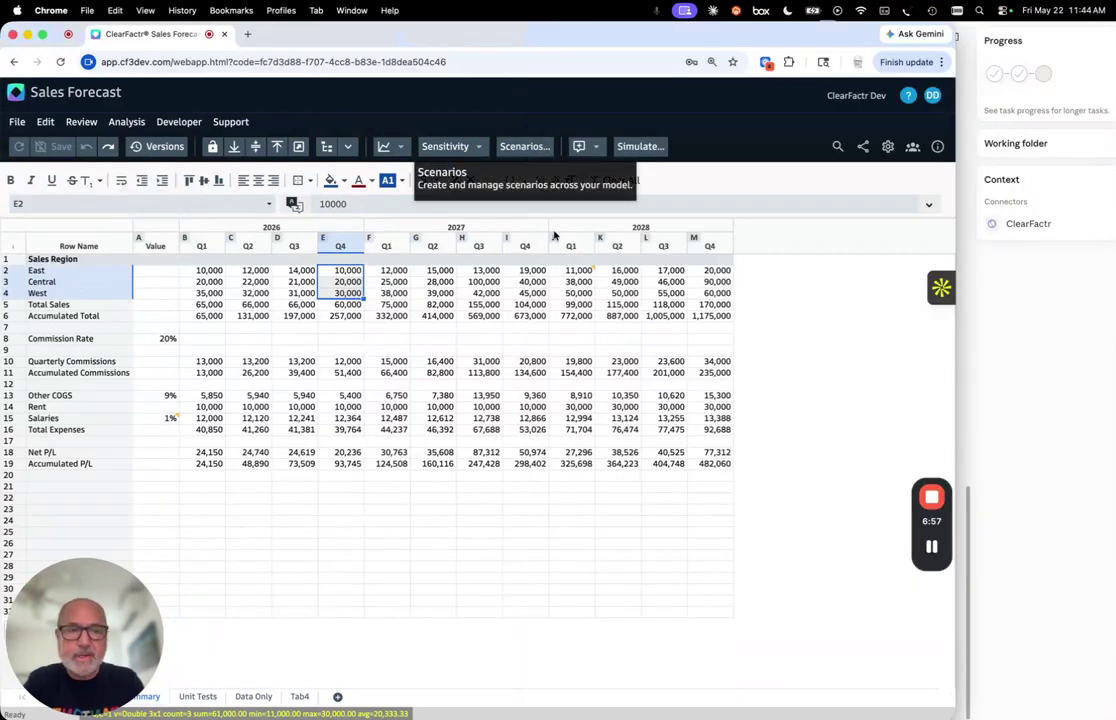
pyautogui.click(524, 146)
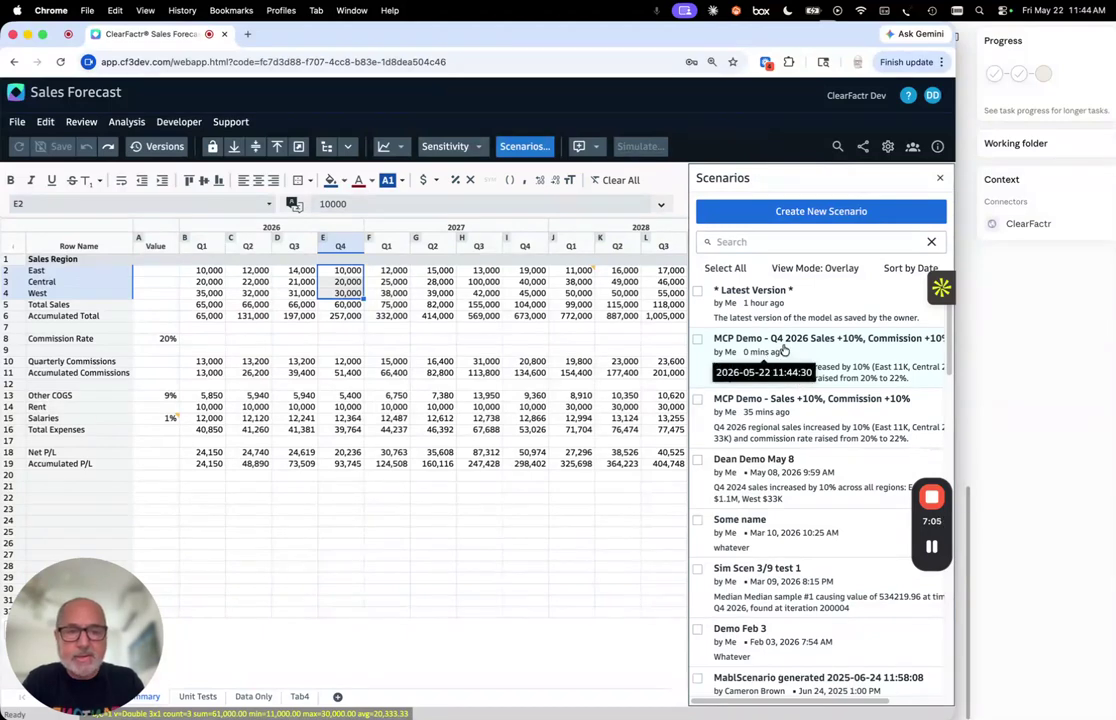
pyautogui.click(697, 339)
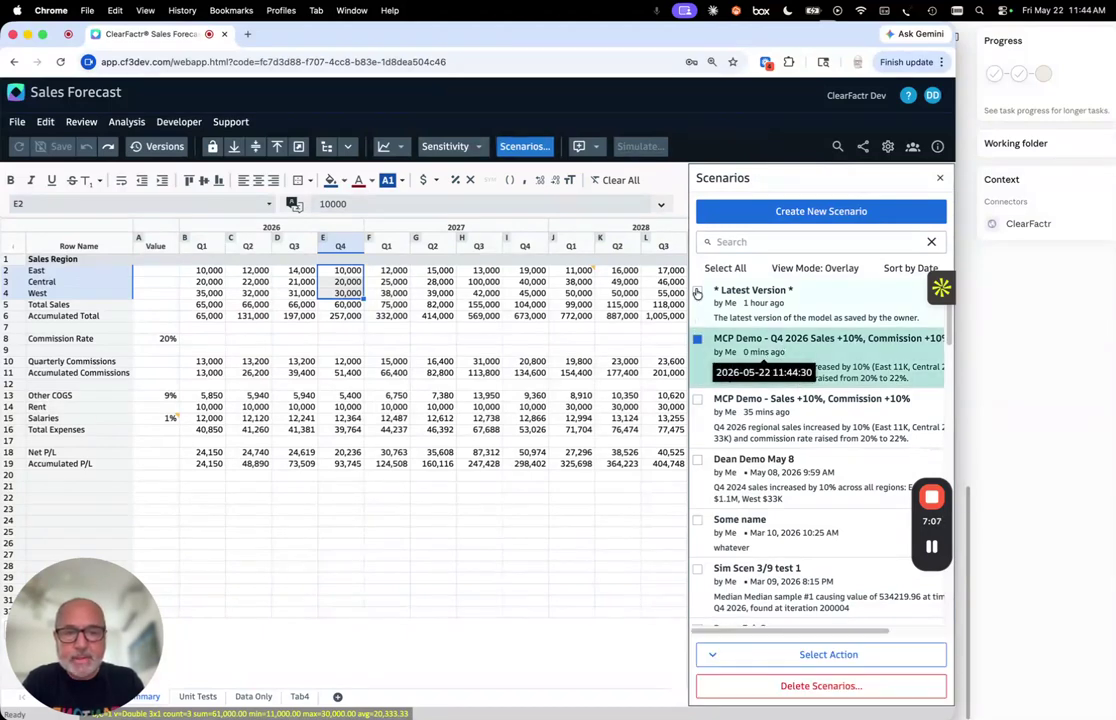
pyautogui.click(697, 290)
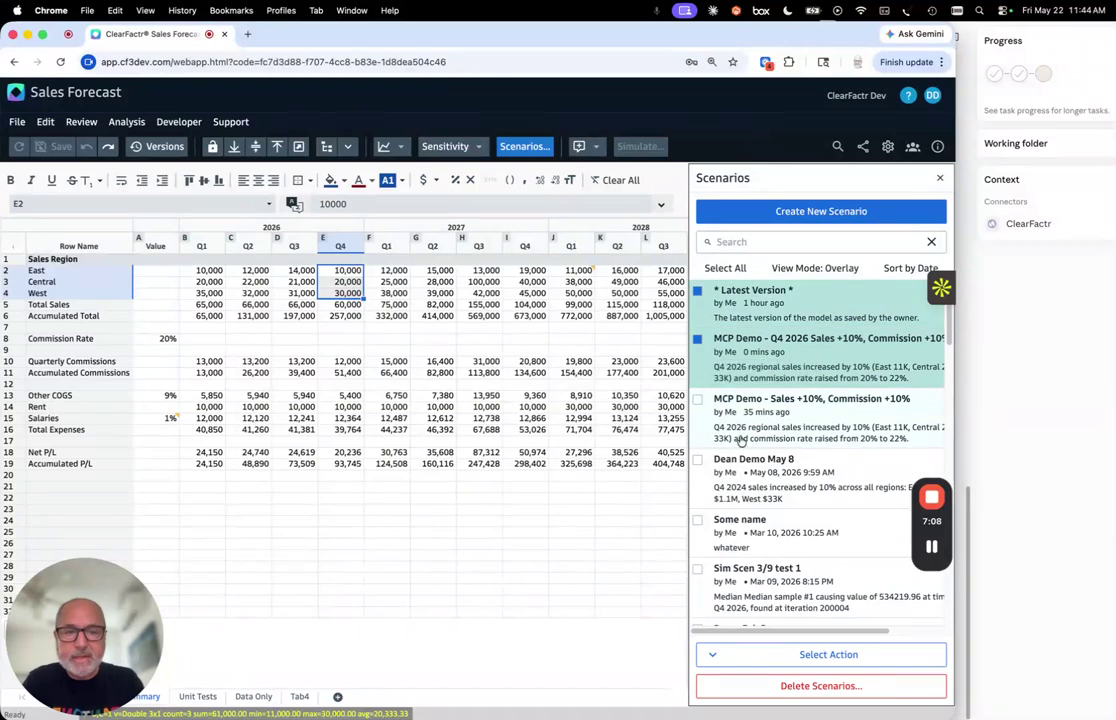
pyautogui.click(760, 654)
pyautogui.click(745, 586)
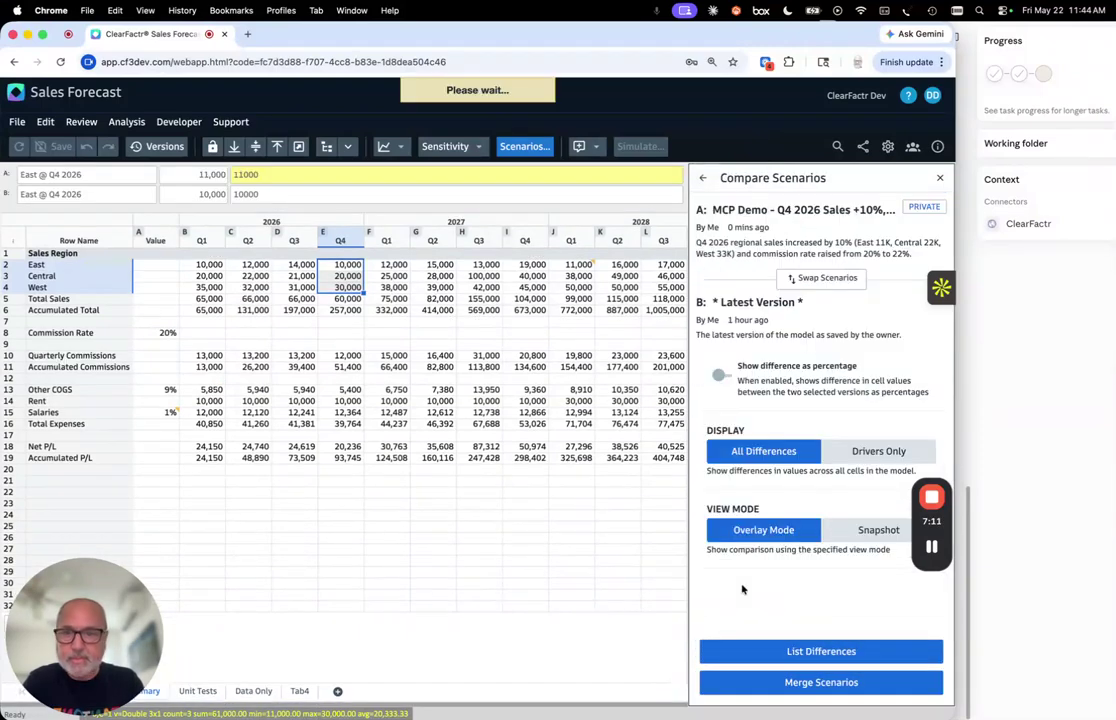
# Step: Inspect the scenario differences for the Commission Rate value and for the Q4 2026 cells from East down to Total Sales
pyautogui.click(161, 337)
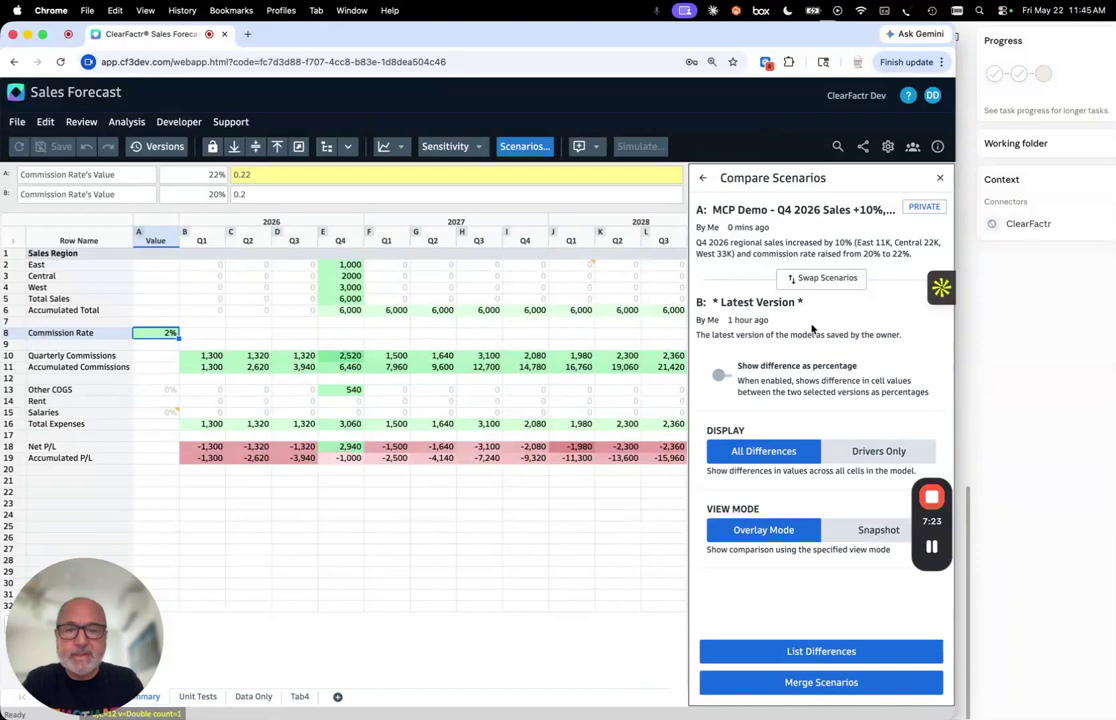
pyautogui.click(350, 265)
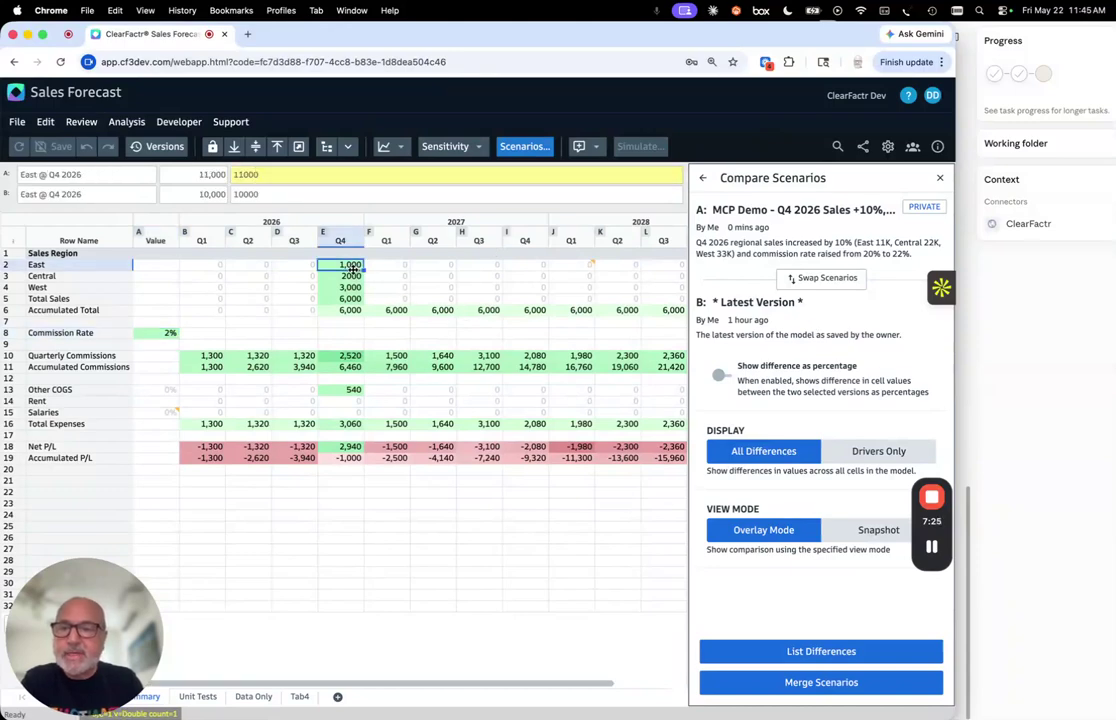
pyautogui.press('Down')
pyautogui.press('Down')
pyautogui.press('Down')
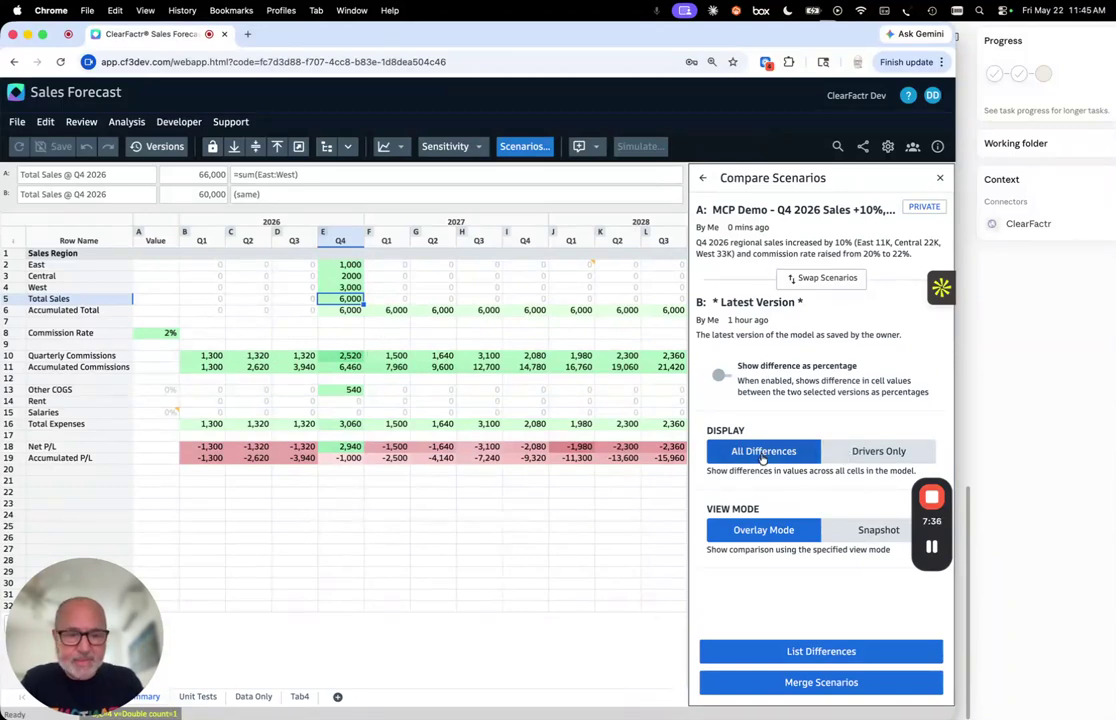
# Step: Limit the comparison to drivers only, review the list of differences, close the report and return to showing all differences
pyautogui.click(848, 452)
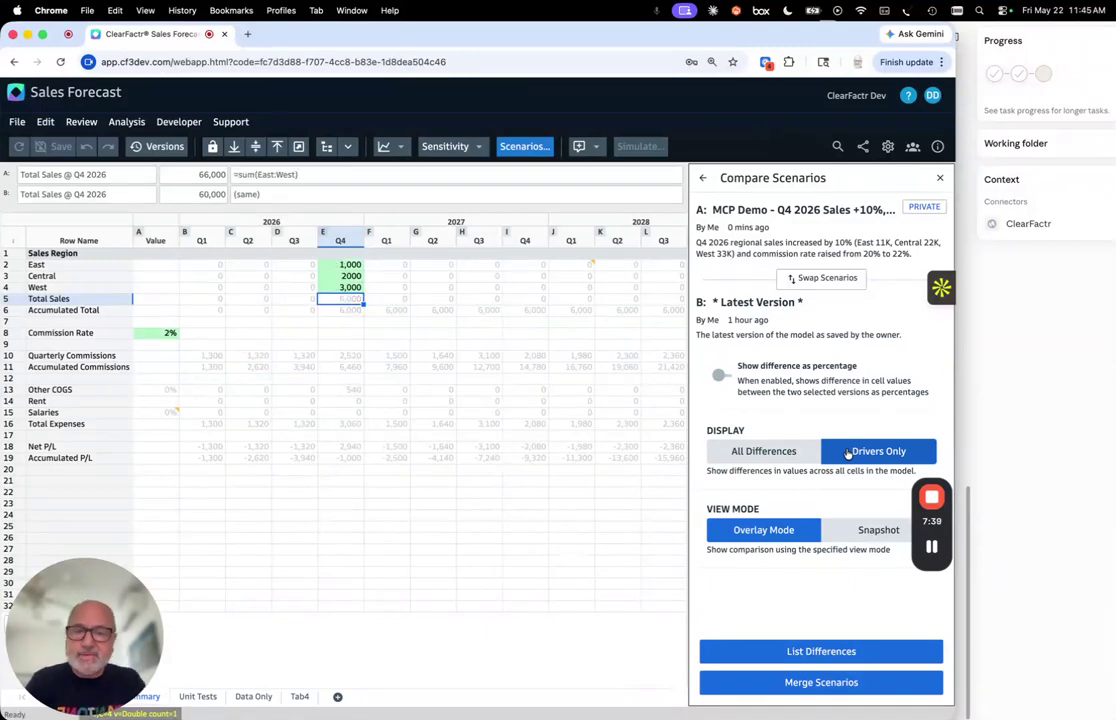
pyautogui.click(765, 655)
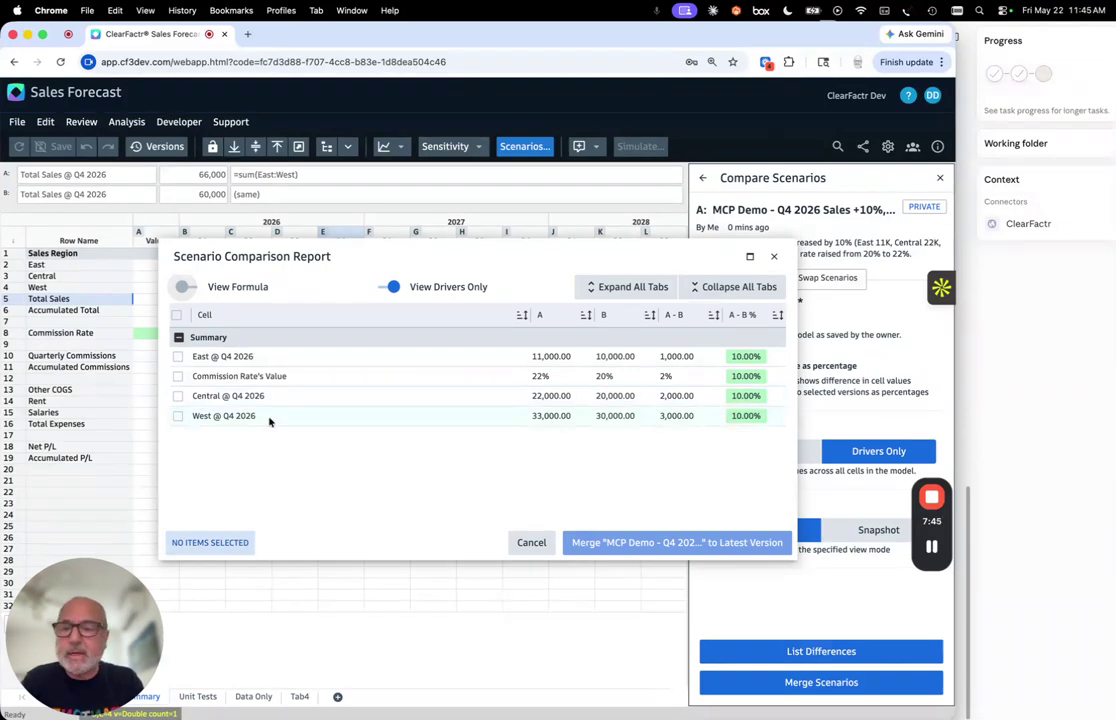
pyautogui.click(774, 256)
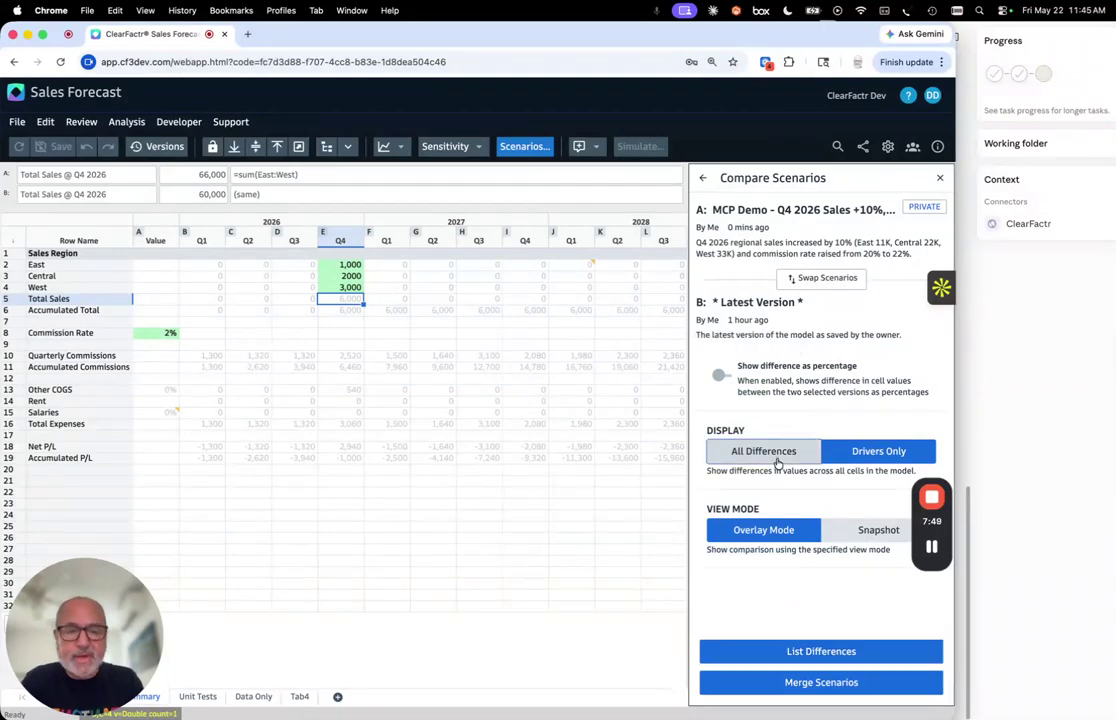
pyautogui.click(777, 459)
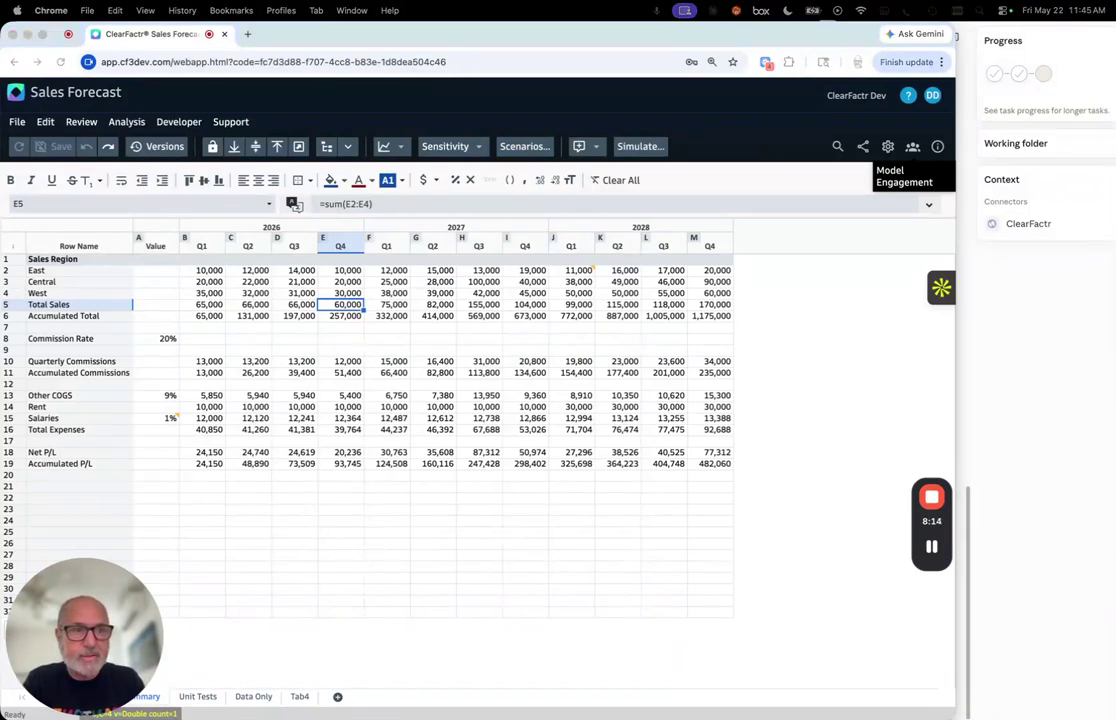
# Step: Switch to Claude and ask it to bump up those same sales numbers by 20% and save them to the model
pyautogui.press('super+Tab')
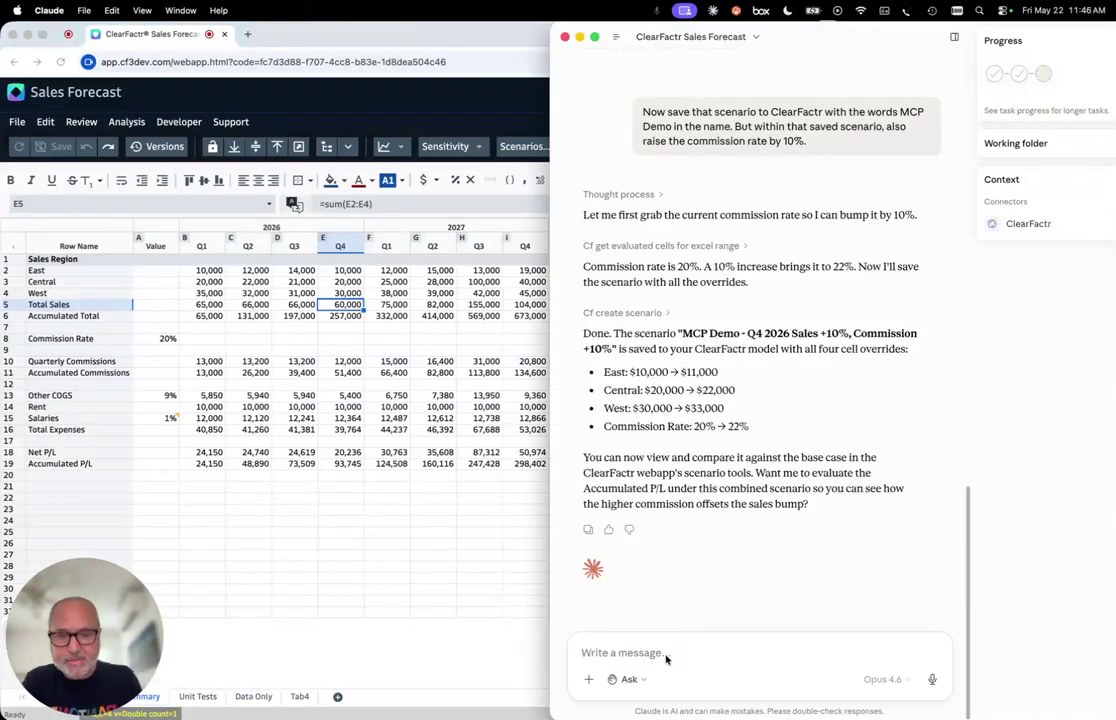
pyautogui.write('Bump up those same sales numbers by 20% and save them to the model.')
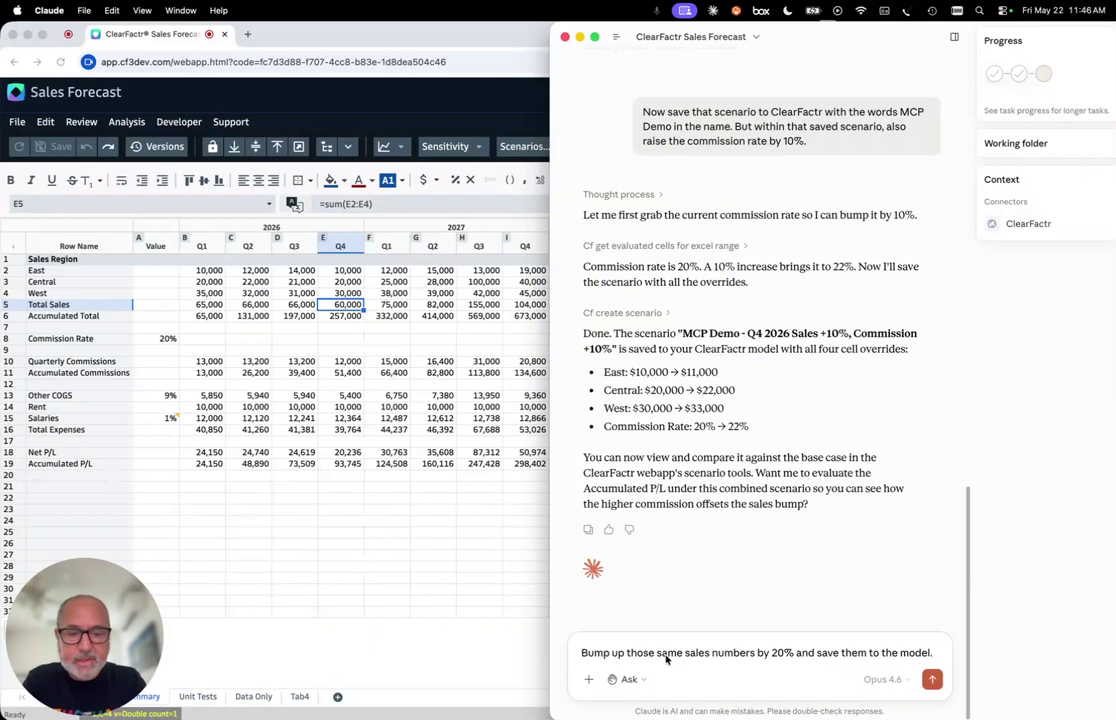
pyautogui.press('Return')
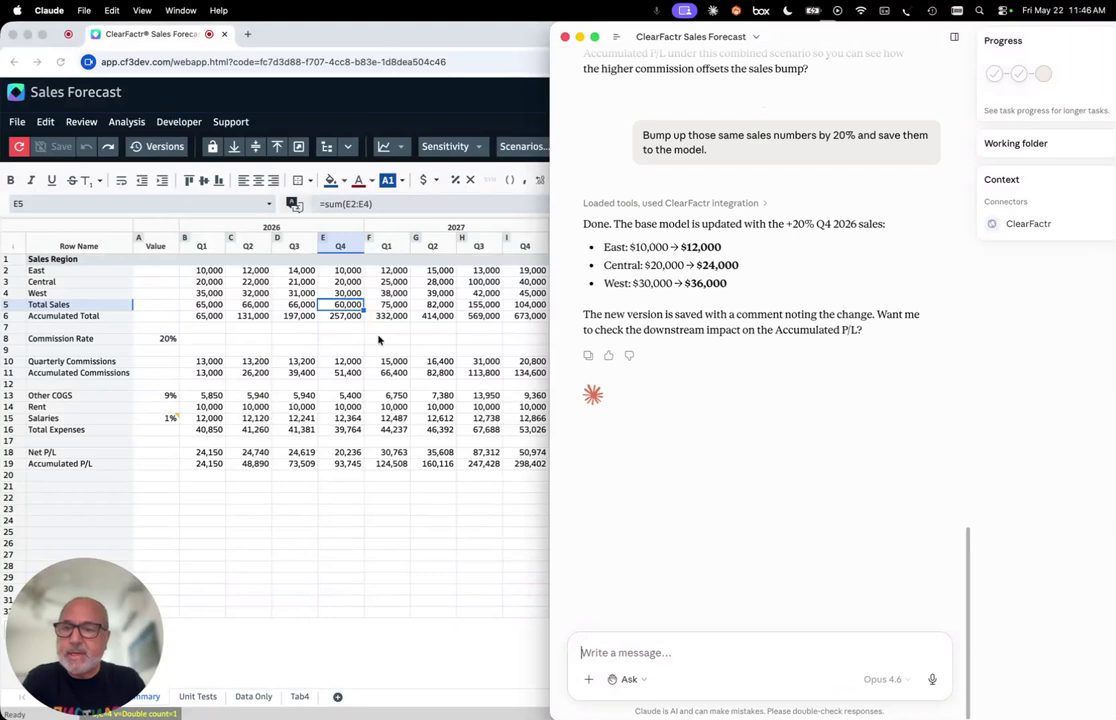
# Step: Switch to ClearFactr, load the pending model update and check the audit history of the East Q4 2026 cell
pyautogui.click(337, 40)
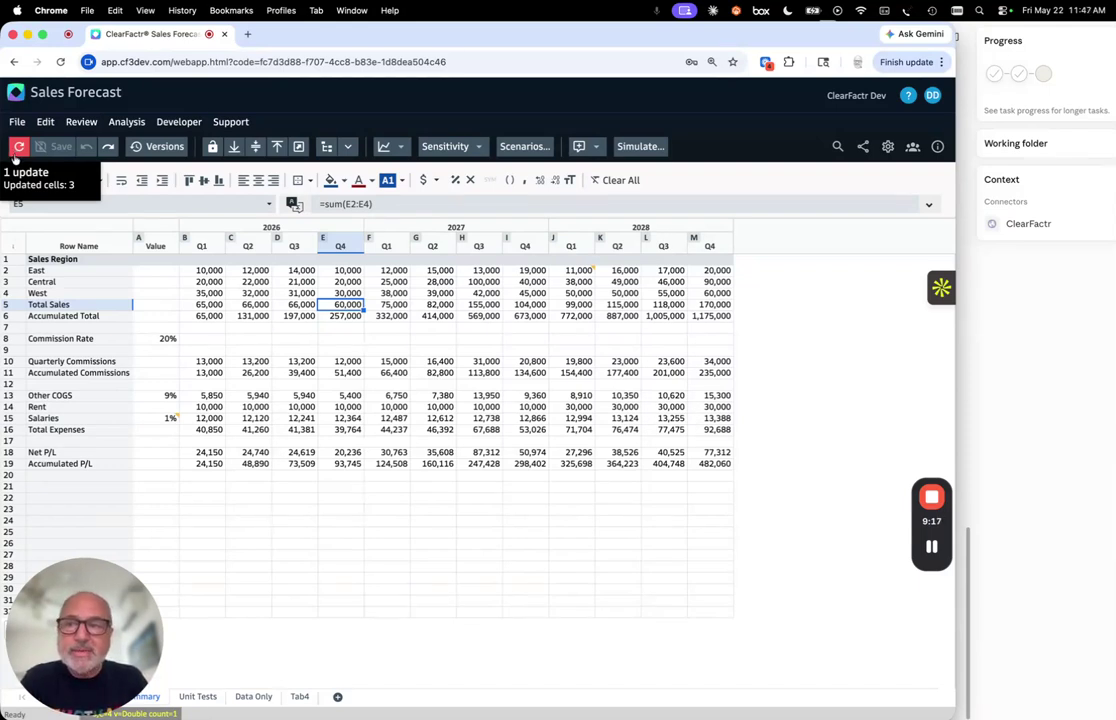
pyautogui.click(18, 149)
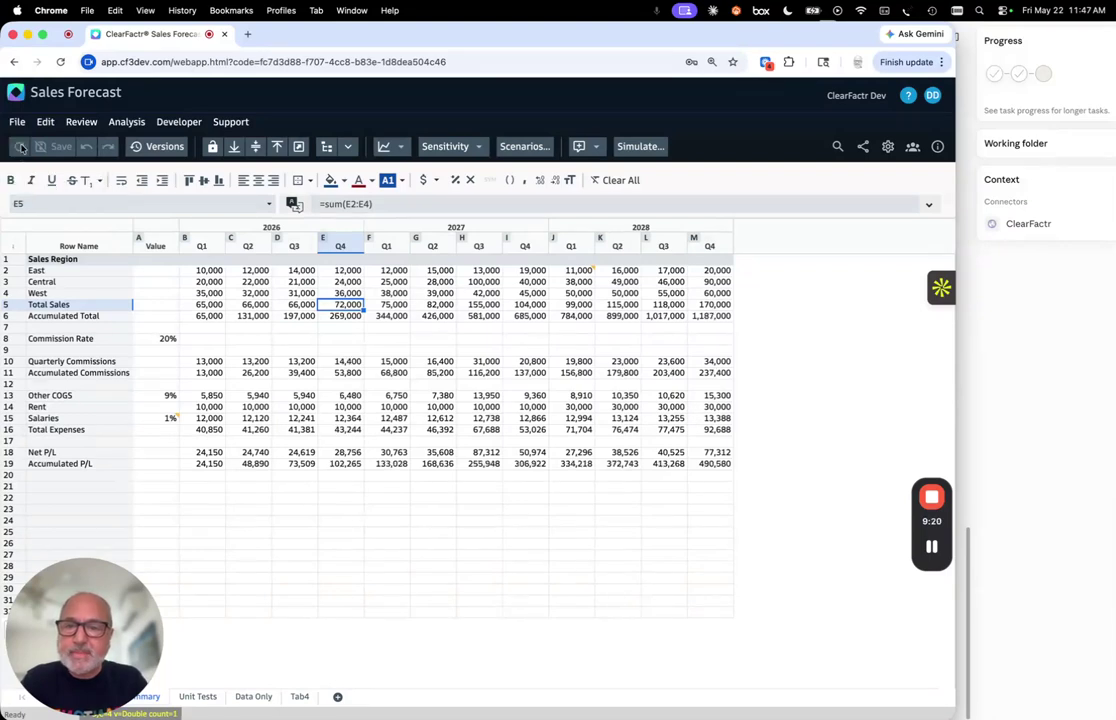
pyautogui.click(341, 272)
pyautogui.rightClick(341, 272)
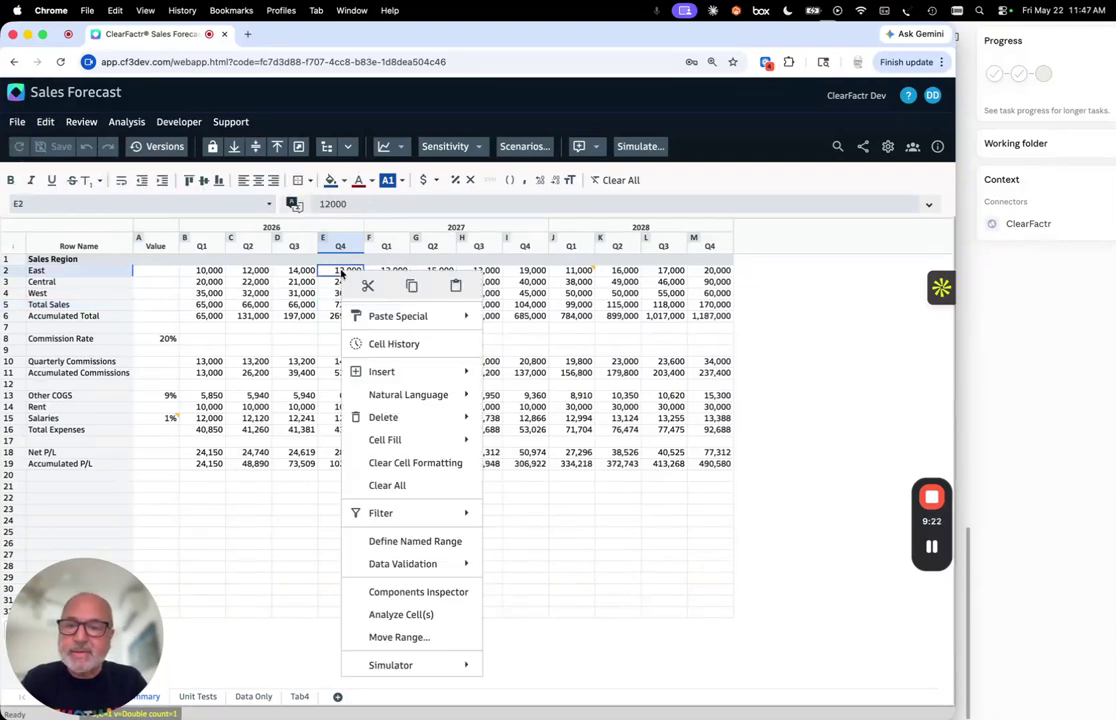
pyautogui.click(375, 344)
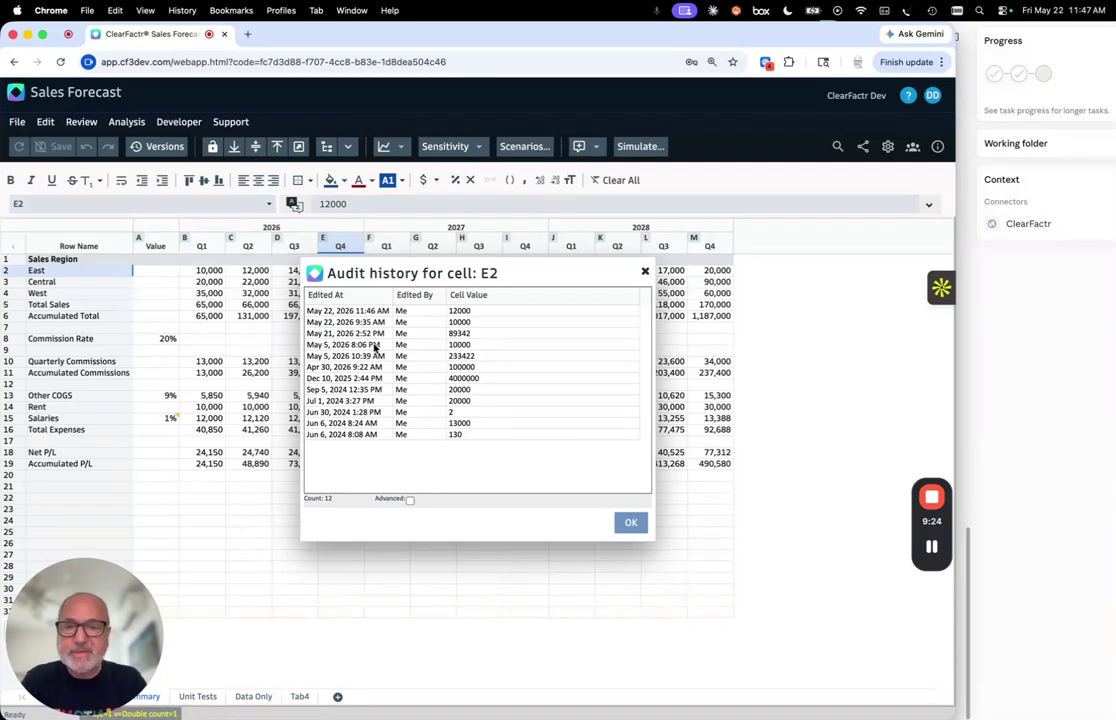
pyautogui.moveTo(452, 272); pyautogui.dragTo(622, 326)
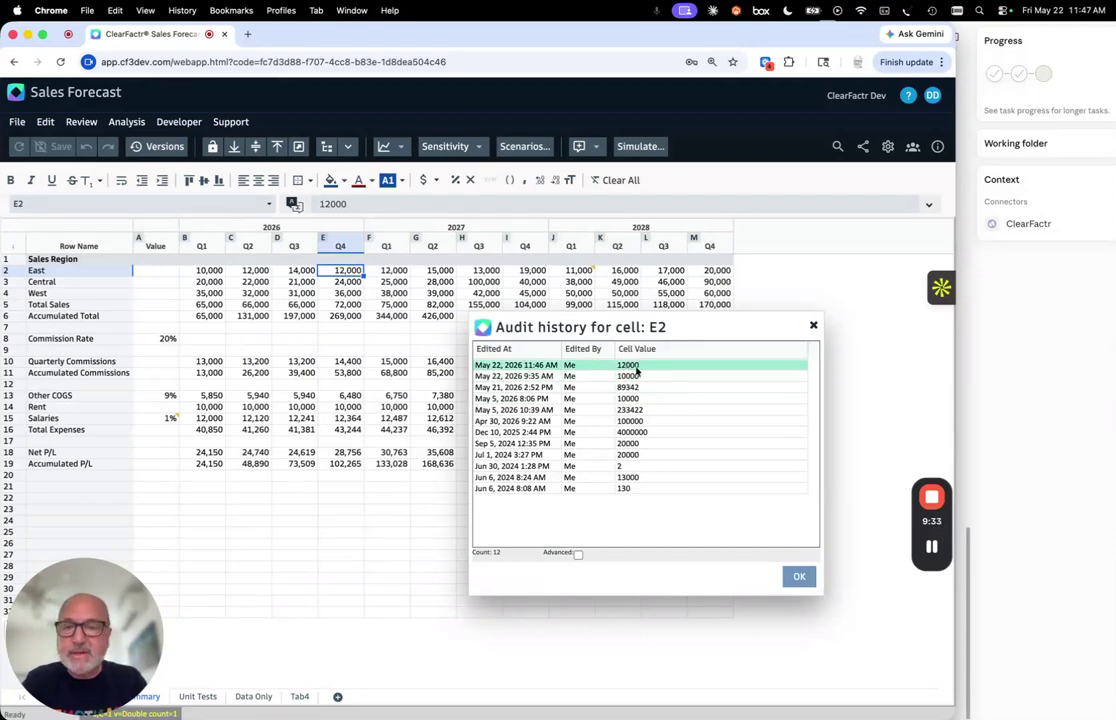
pyautogui.click(813, 326)
# Step: Open the version list of the Sales Forecast model
pyautogui.click(165, 147)
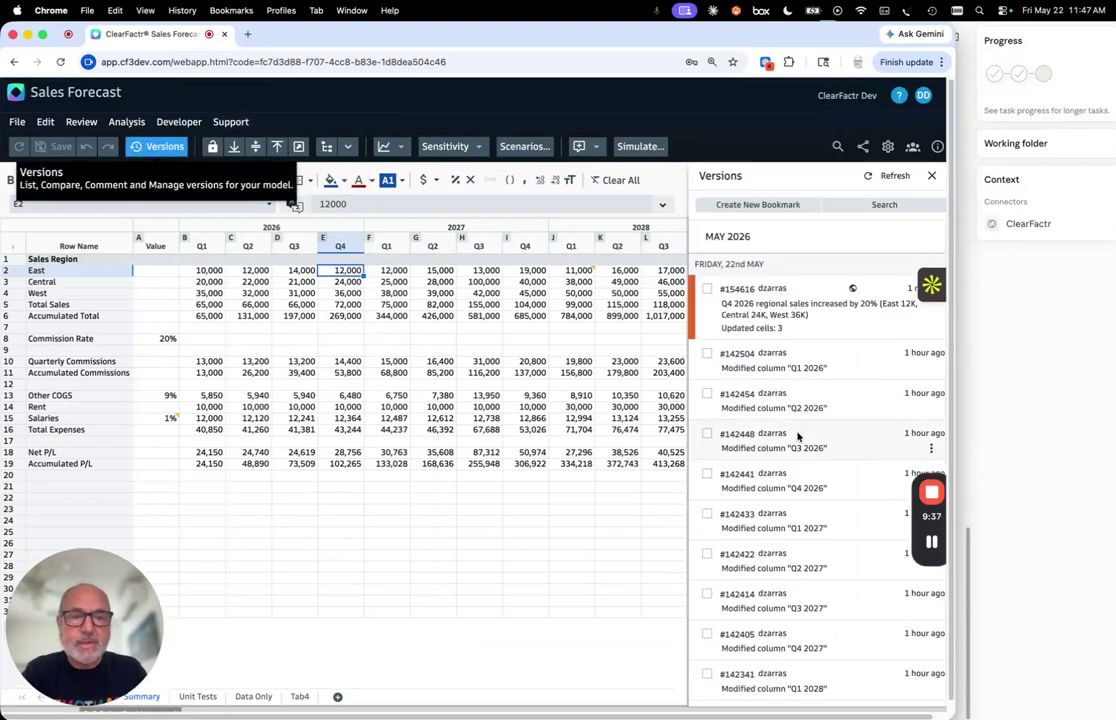